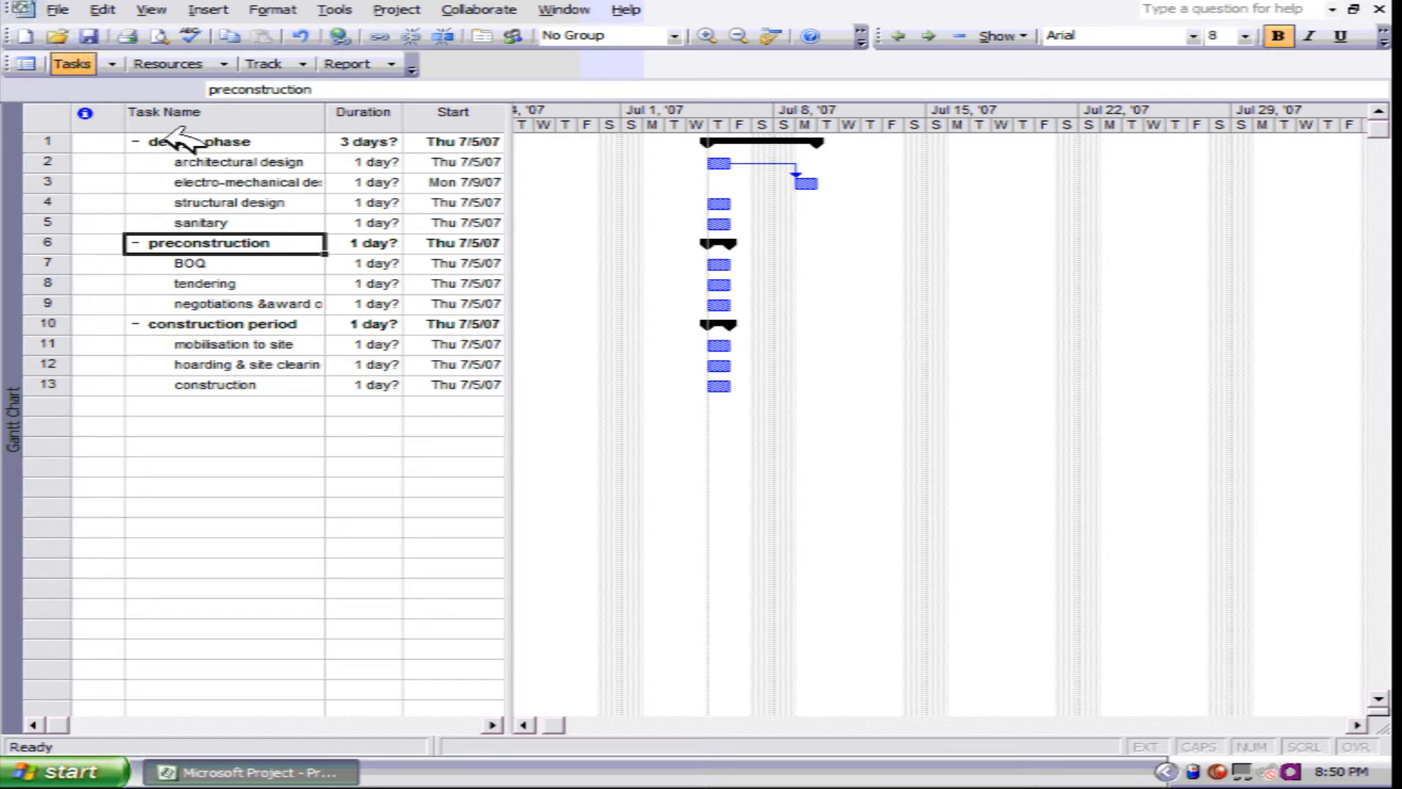
# - Delete the sanitary task from the design phase
pyautogui.click(175, 387)
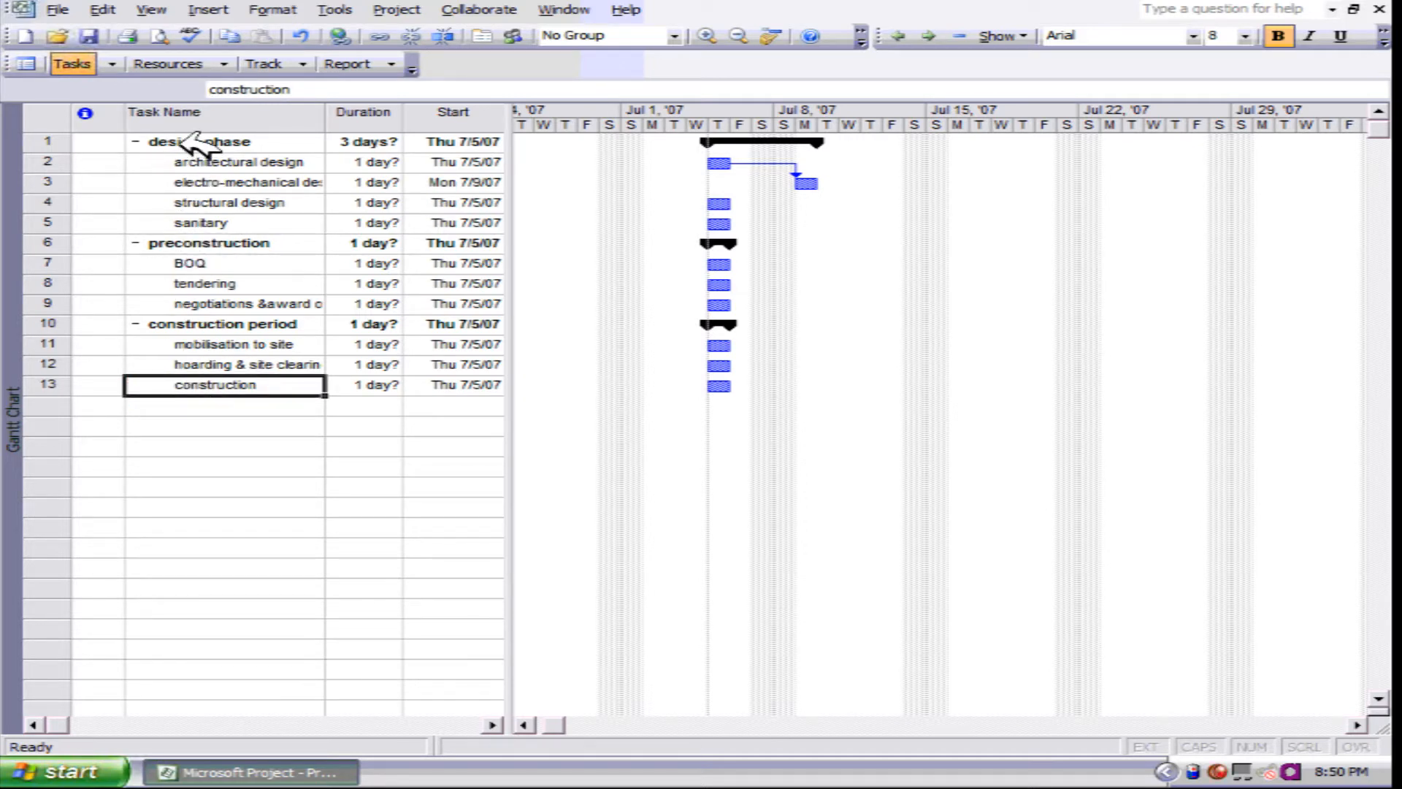
pyautogui.click(209, 227)
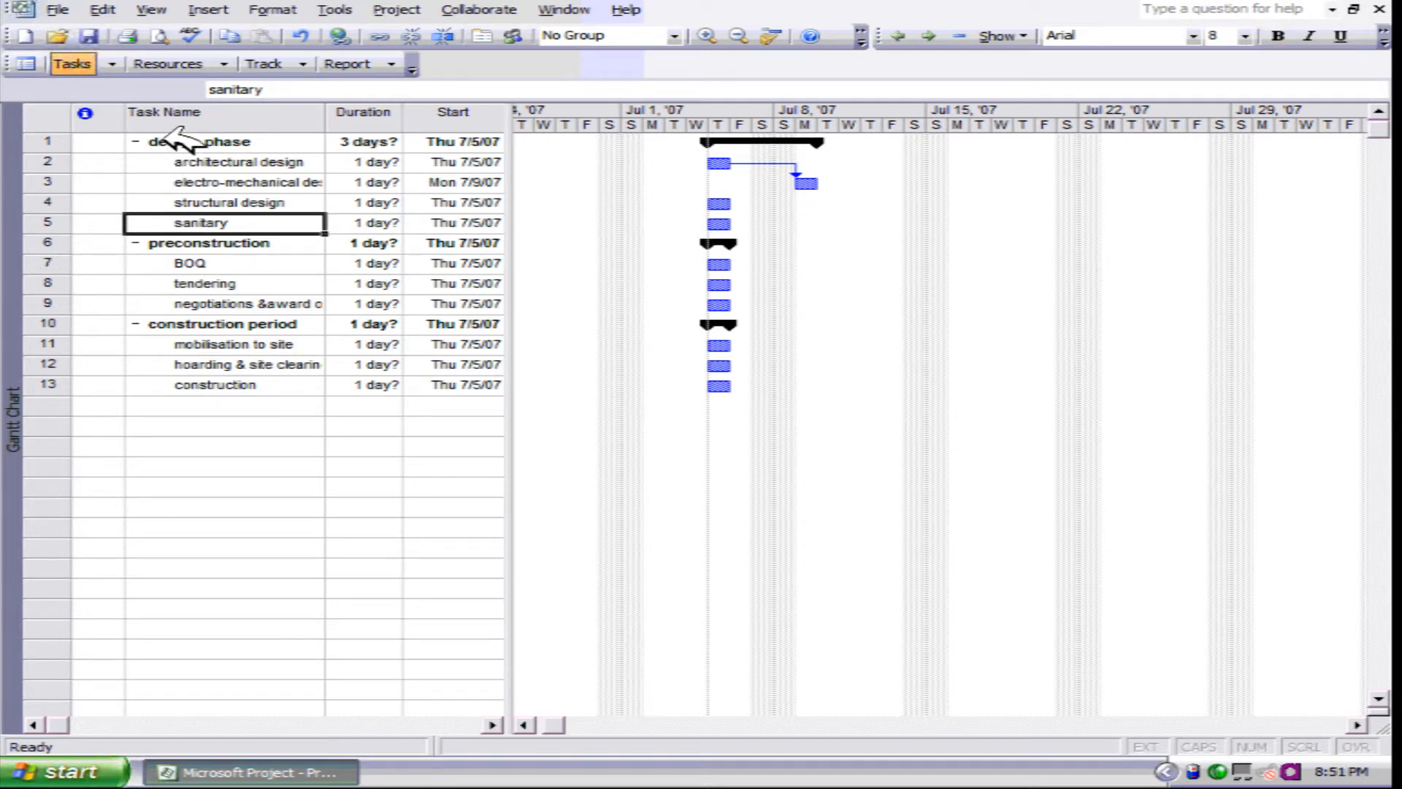
pyautogui.click(51, 224)
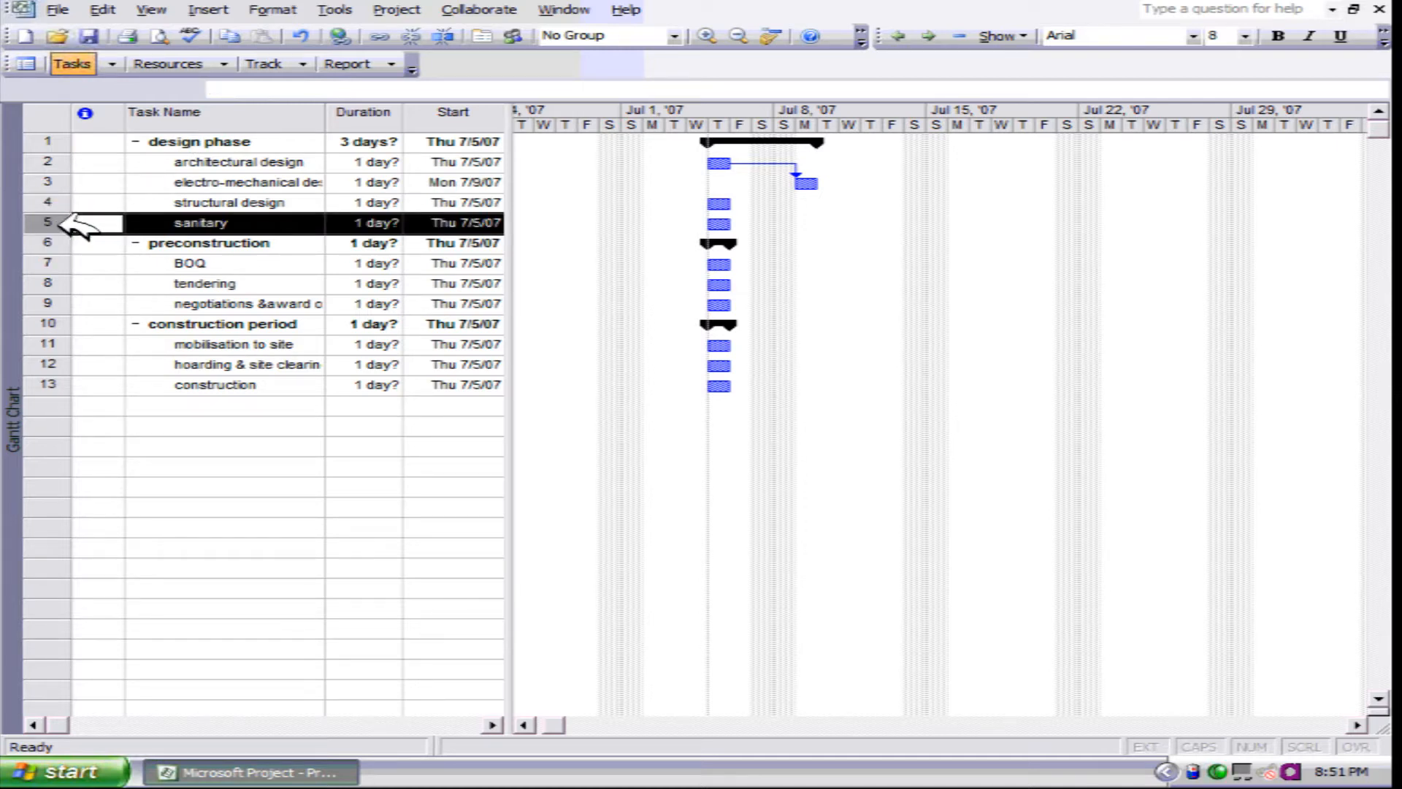
pyautogui.rightClick(60, 224)
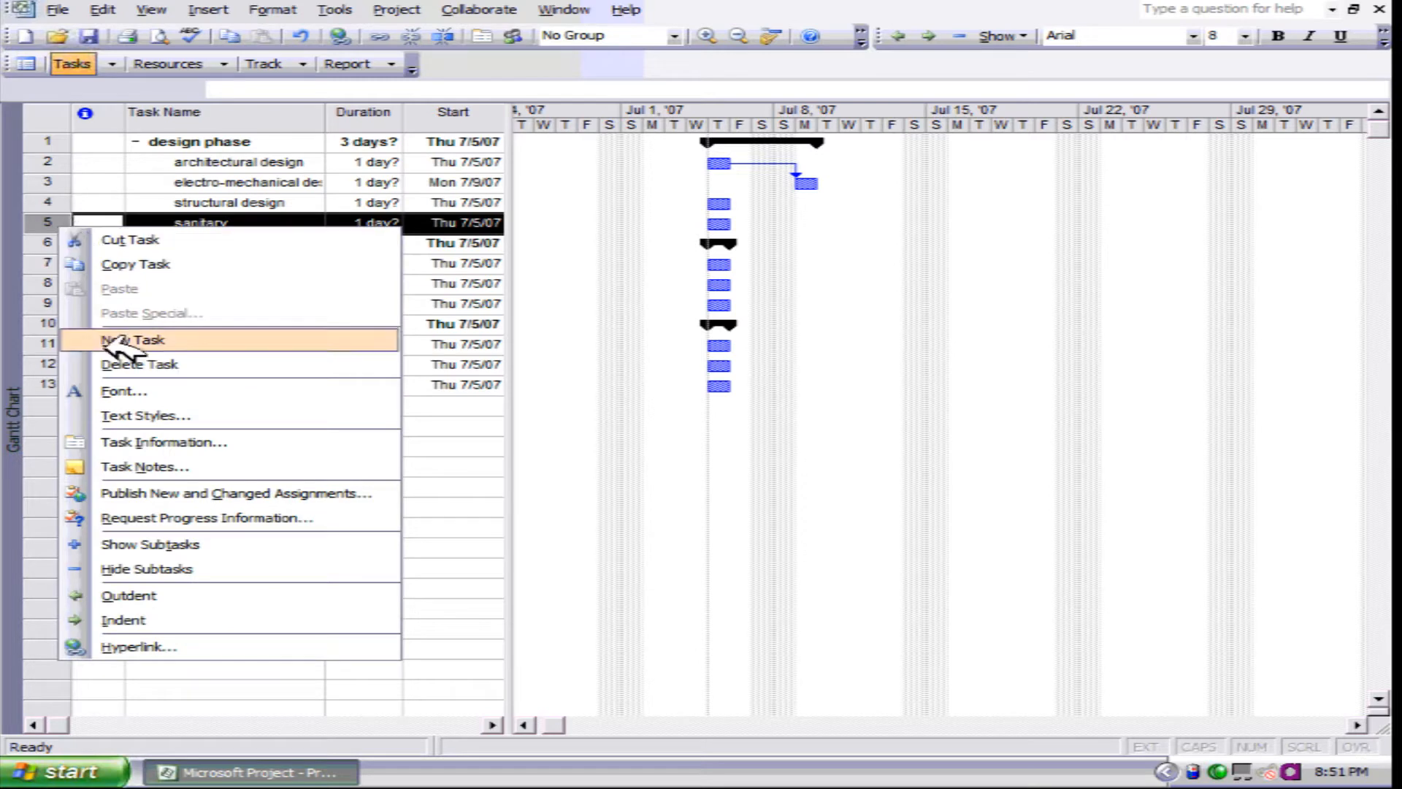
pyautogui.click(117, 364)
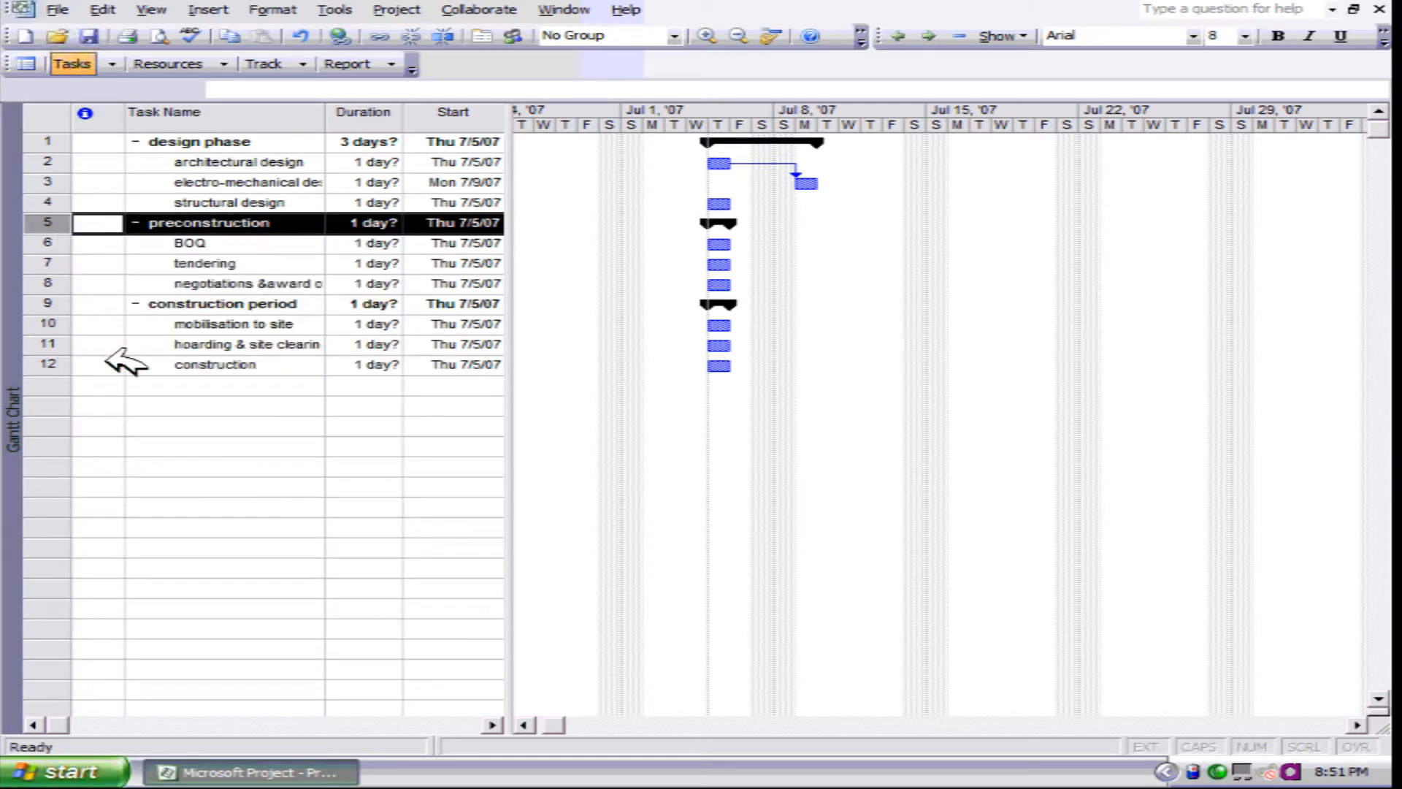
pyautogui.click(193, 142)
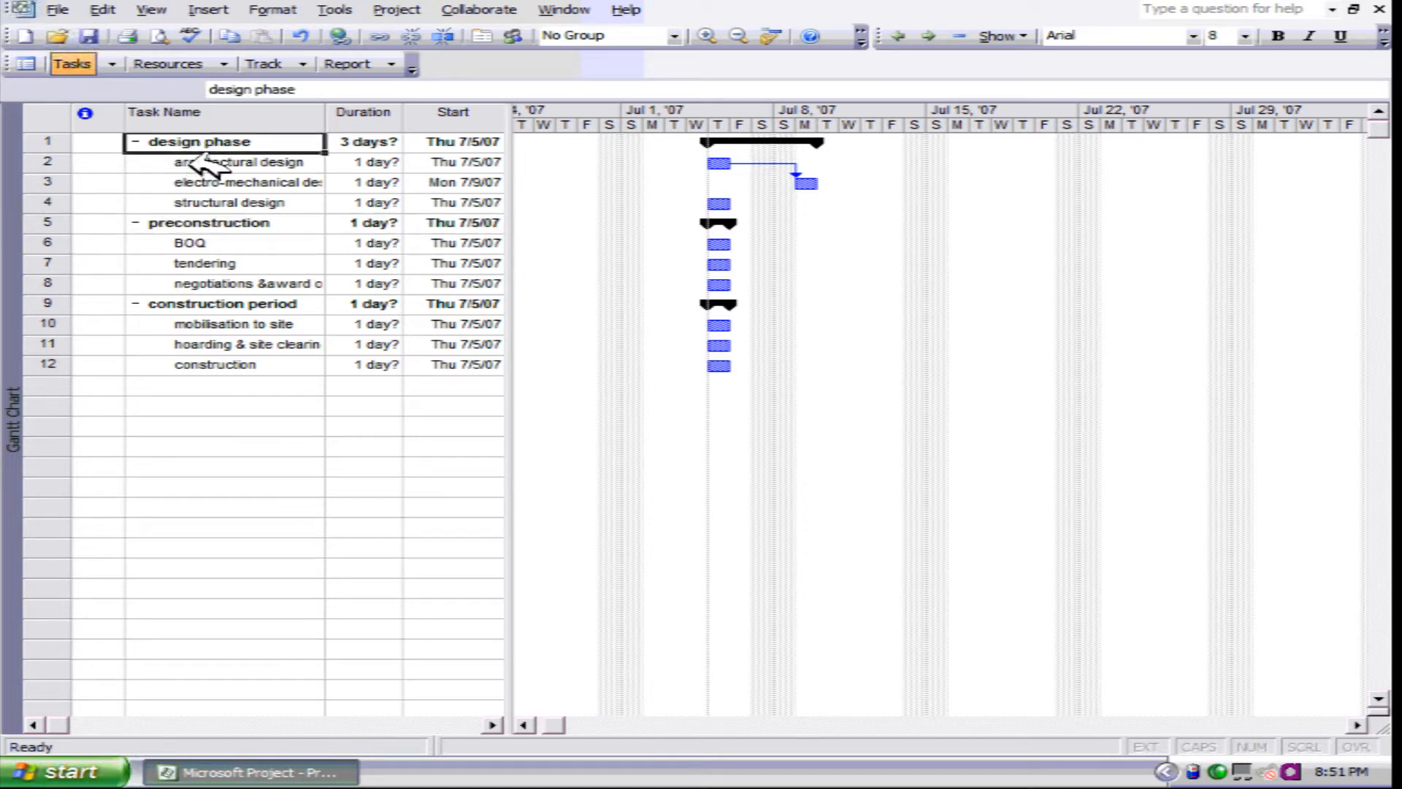
pyautogui.click(207, 162)
pyautogui.click(201, 182)
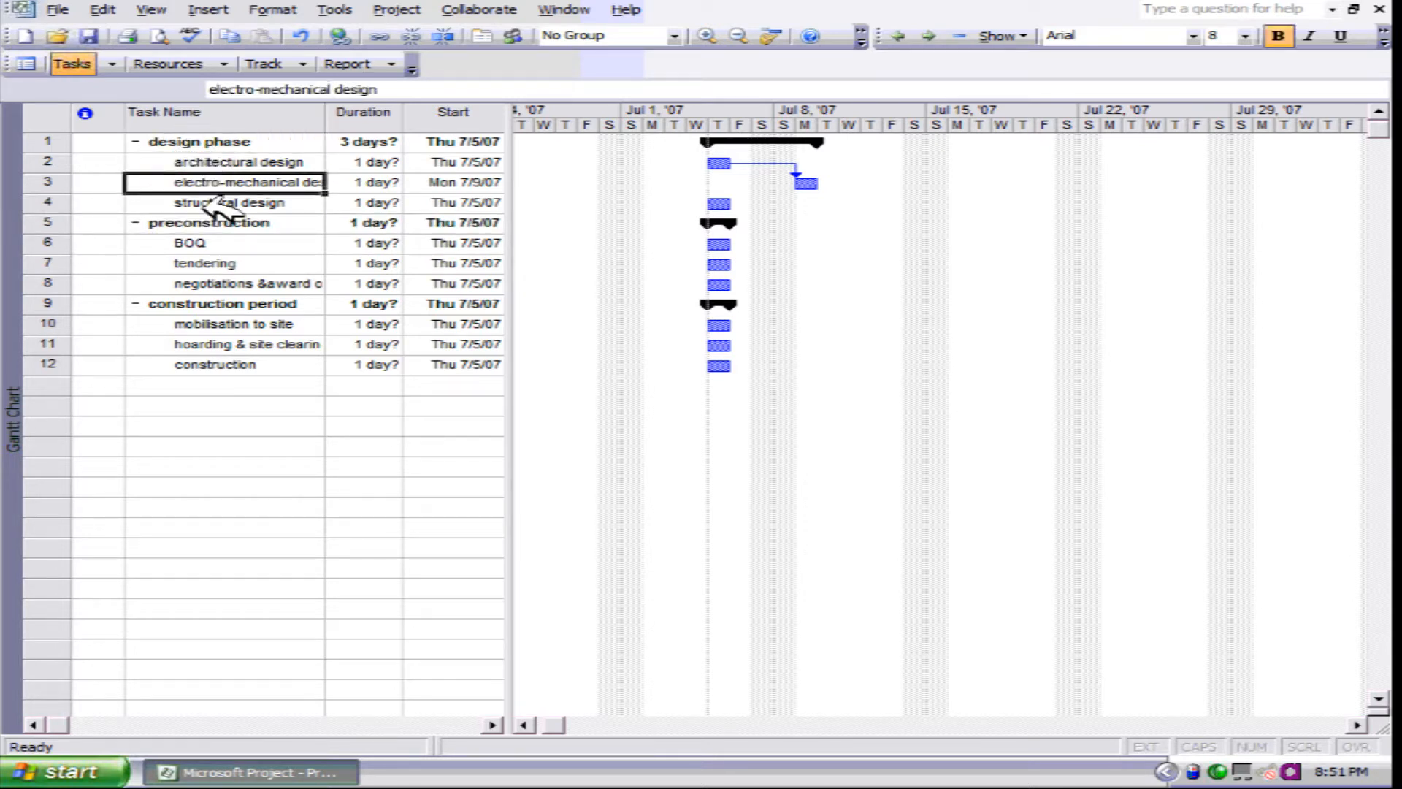
pyautogui.click(217, 203)
pyautogui.click(198, 162)
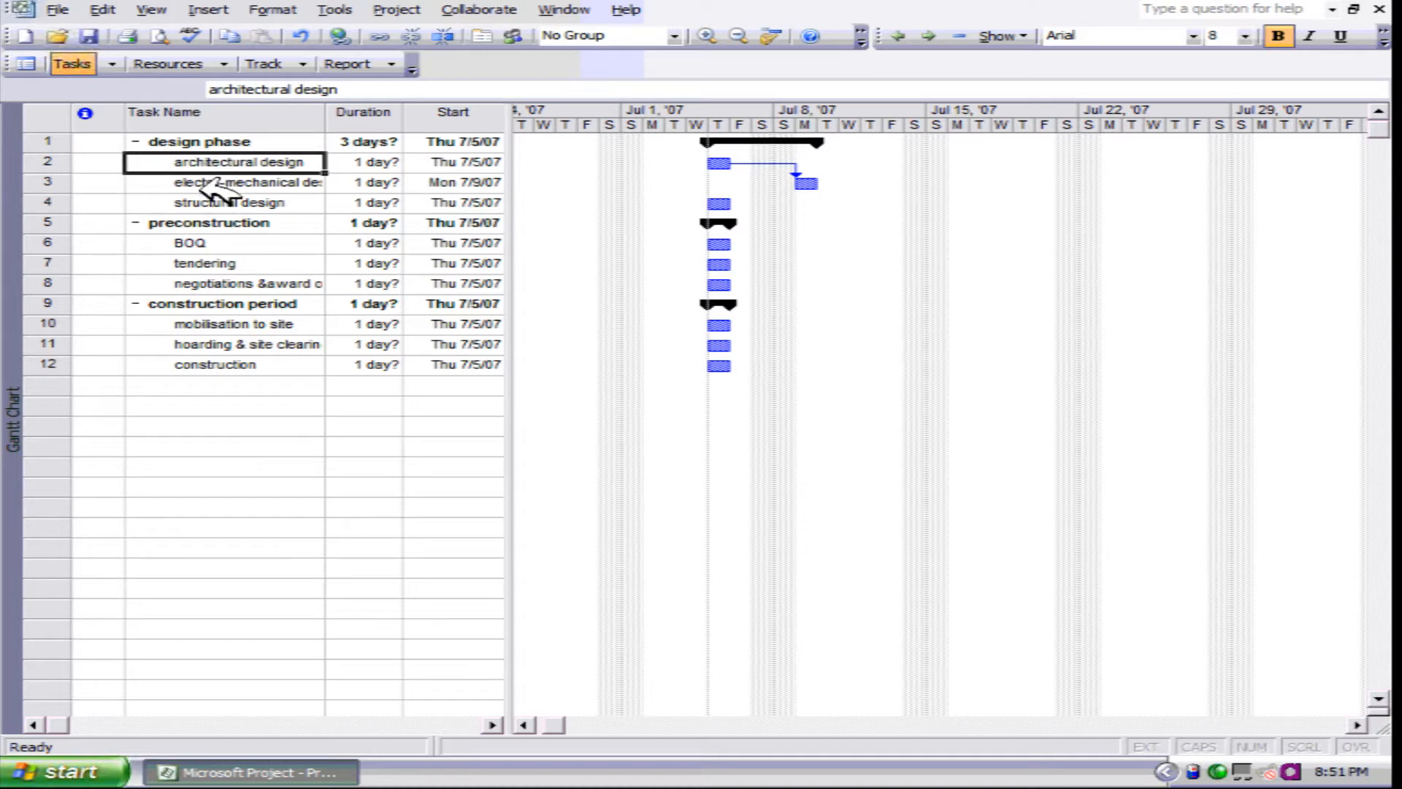
pyautogui.click(199, 186)
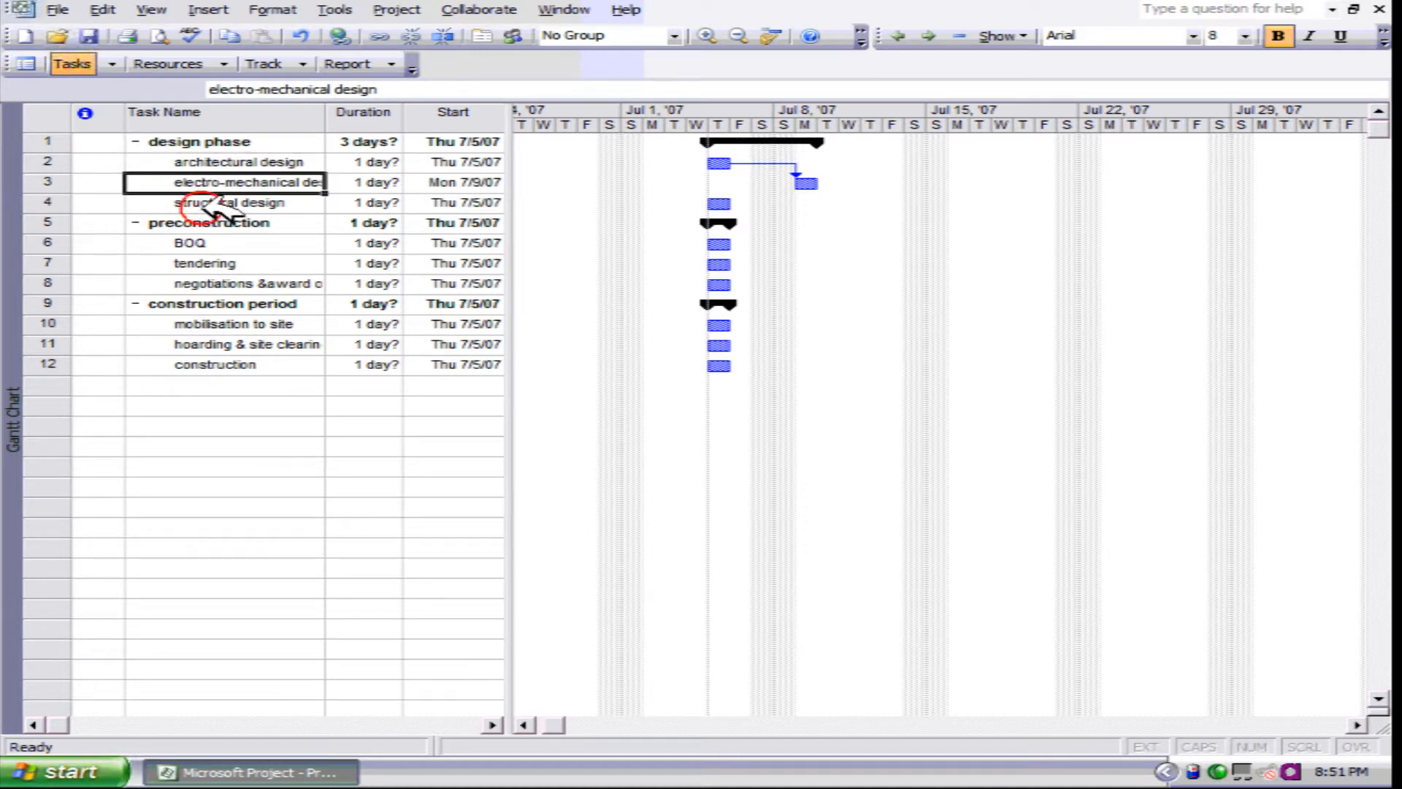
pyautogui.click(215, 202)
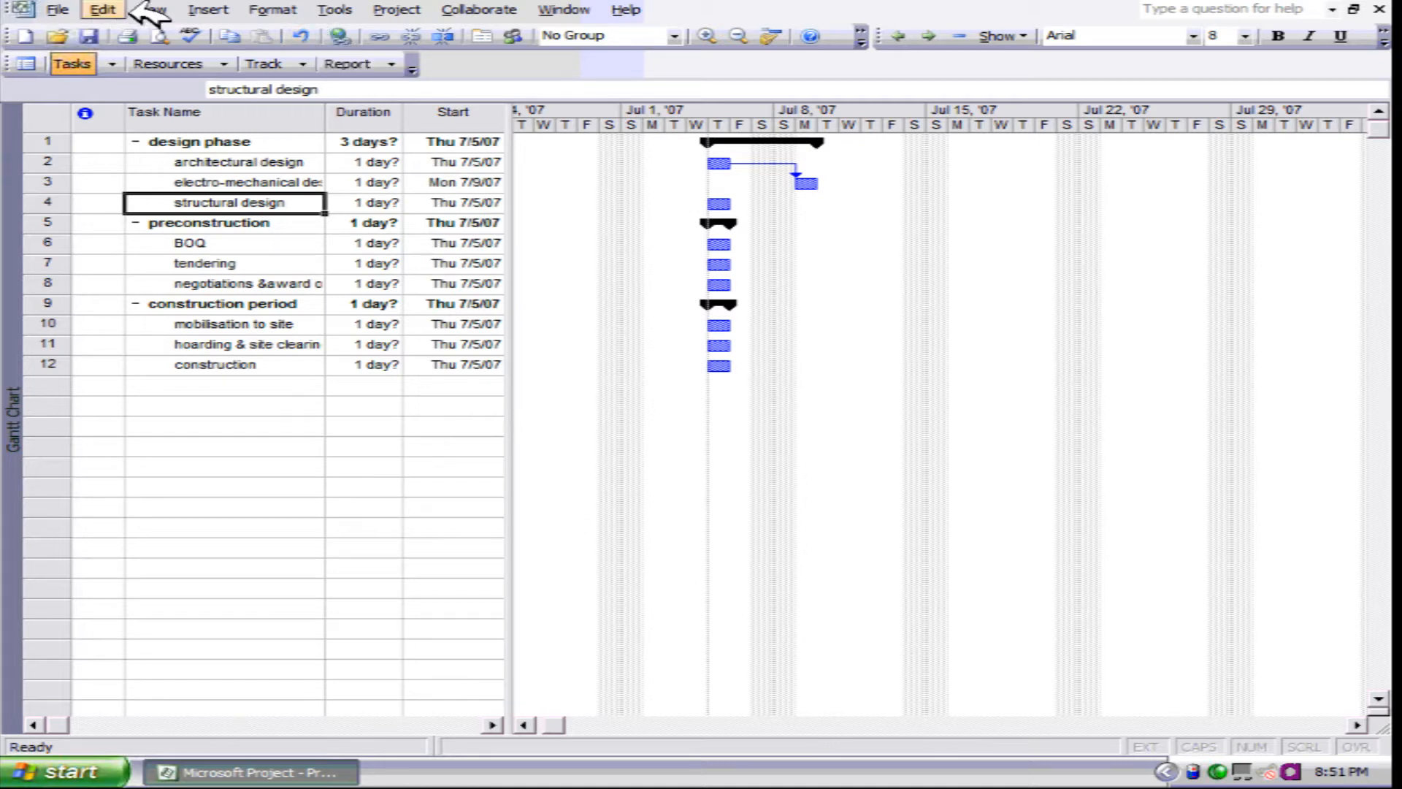
# - Undo the deletion of the sanitary task
pyautogui.click(108, 9)
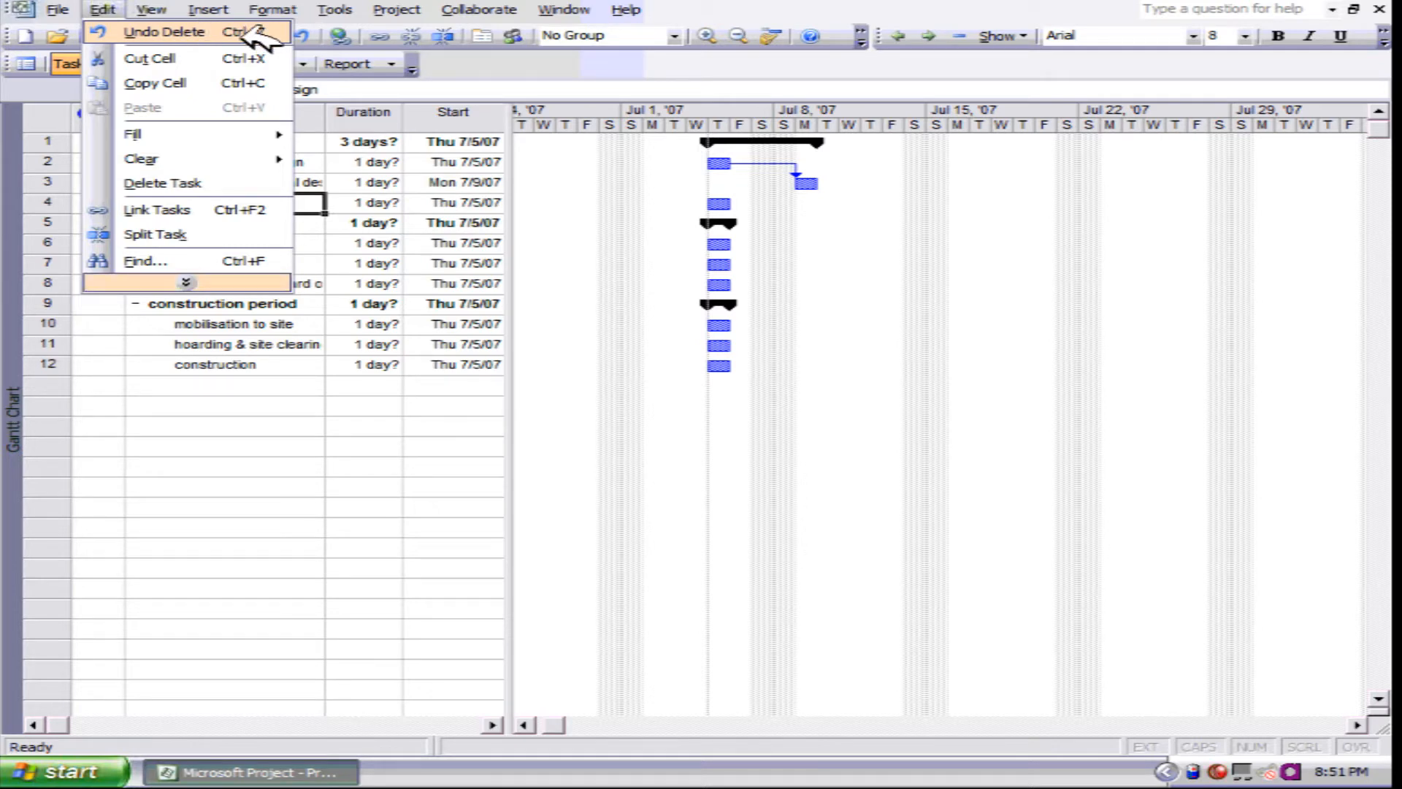
pyautogui.click(466, 66)
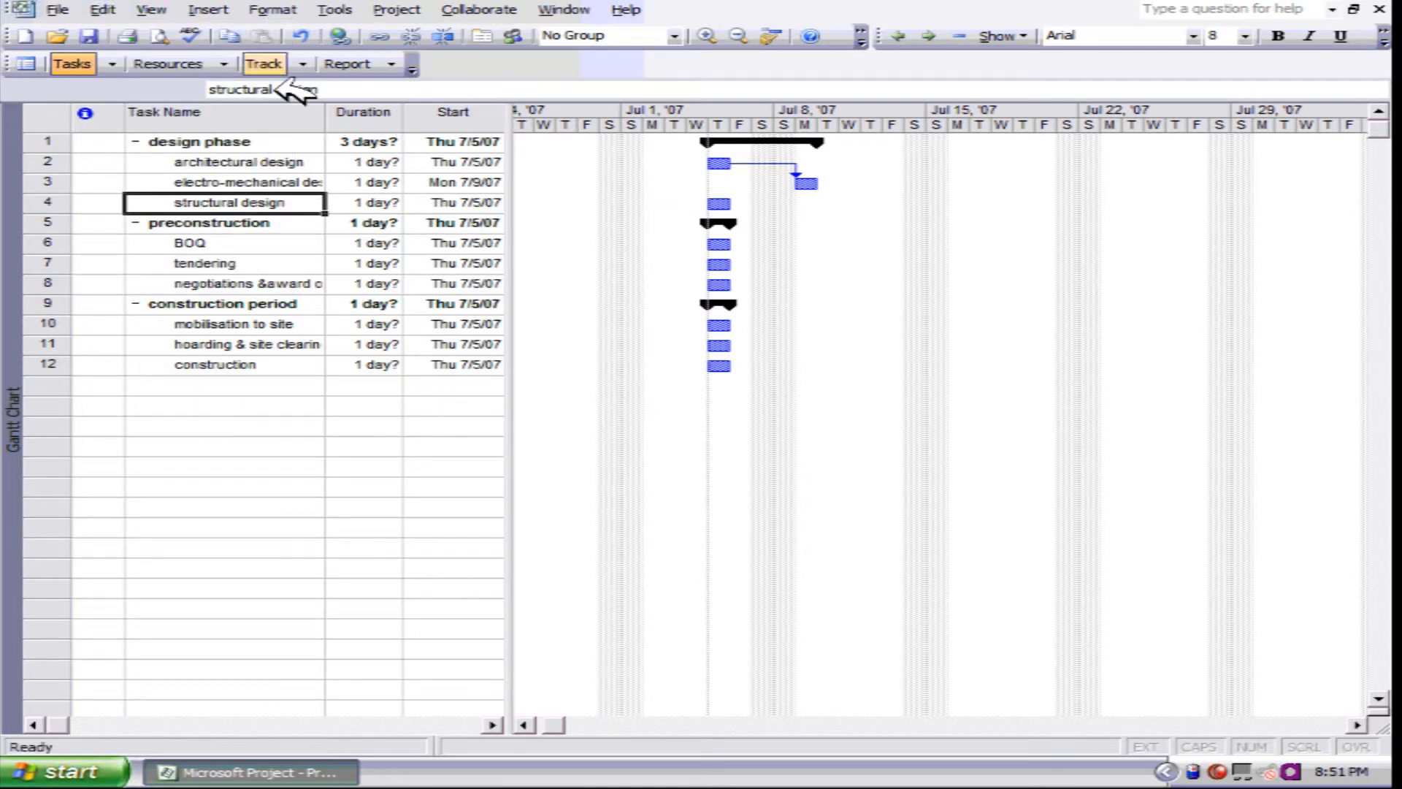
pyautogui.click(301, 35)
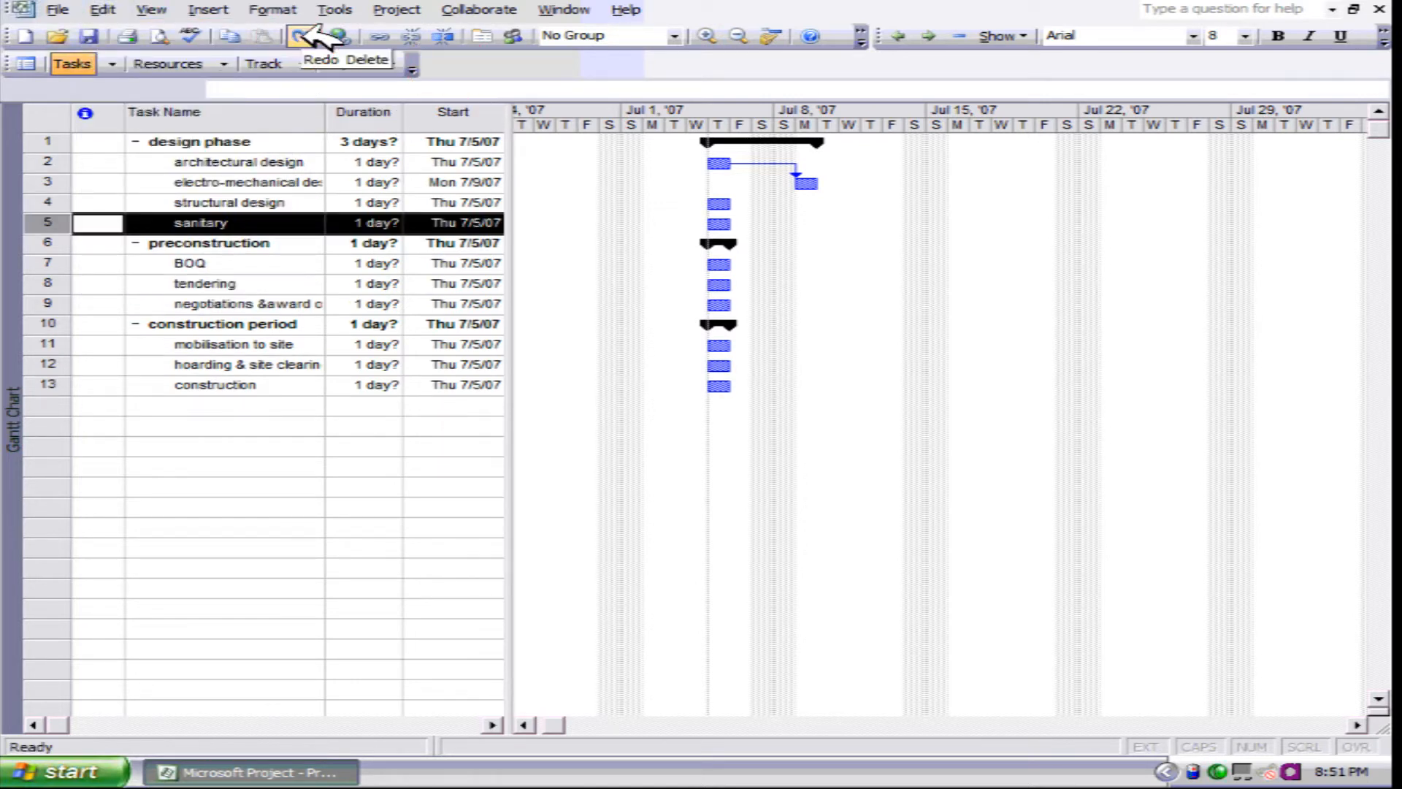
# - Move the electro-mechanical design task directly below sanitary, at the end of the design phase
pyautogui.click(201, 242)
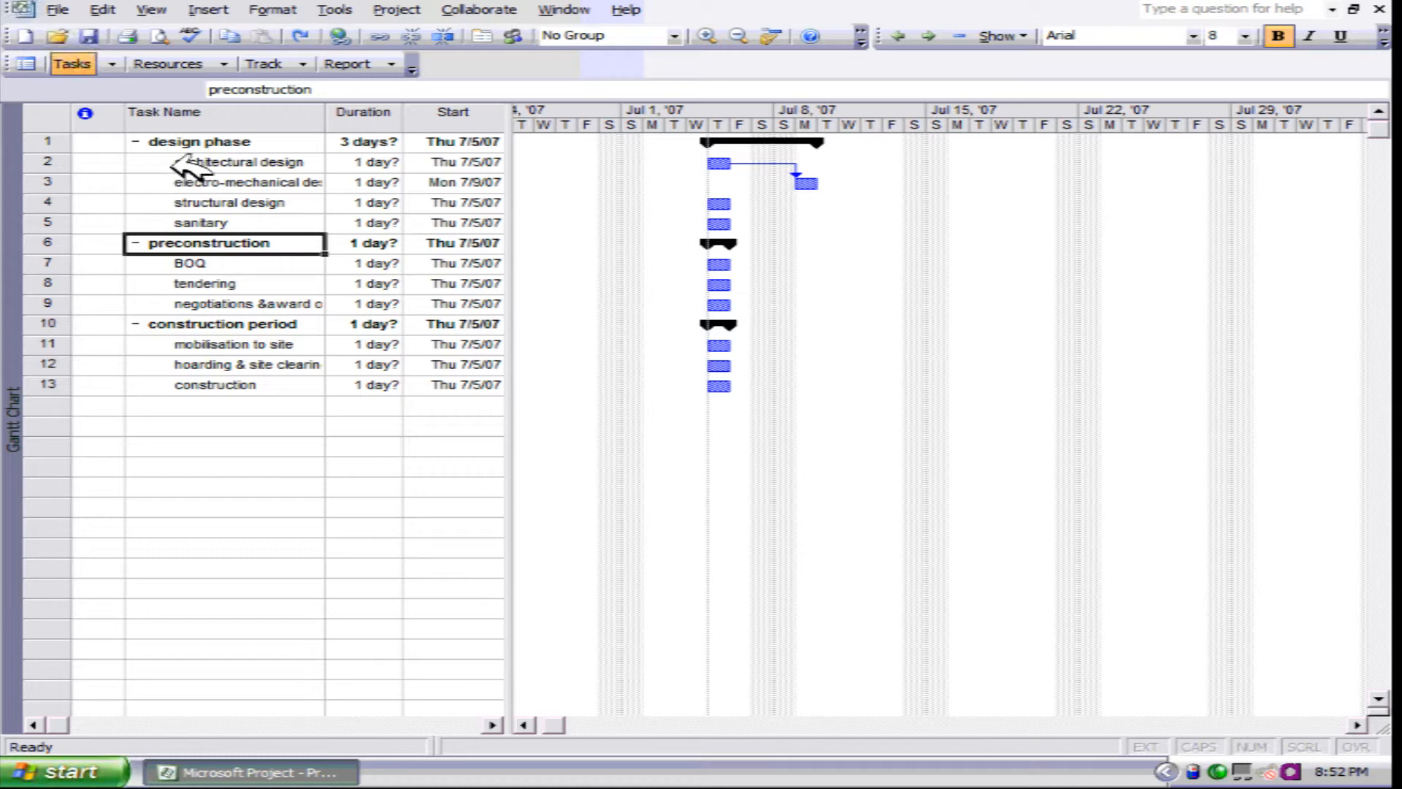
pyautogui.click(176, 214)
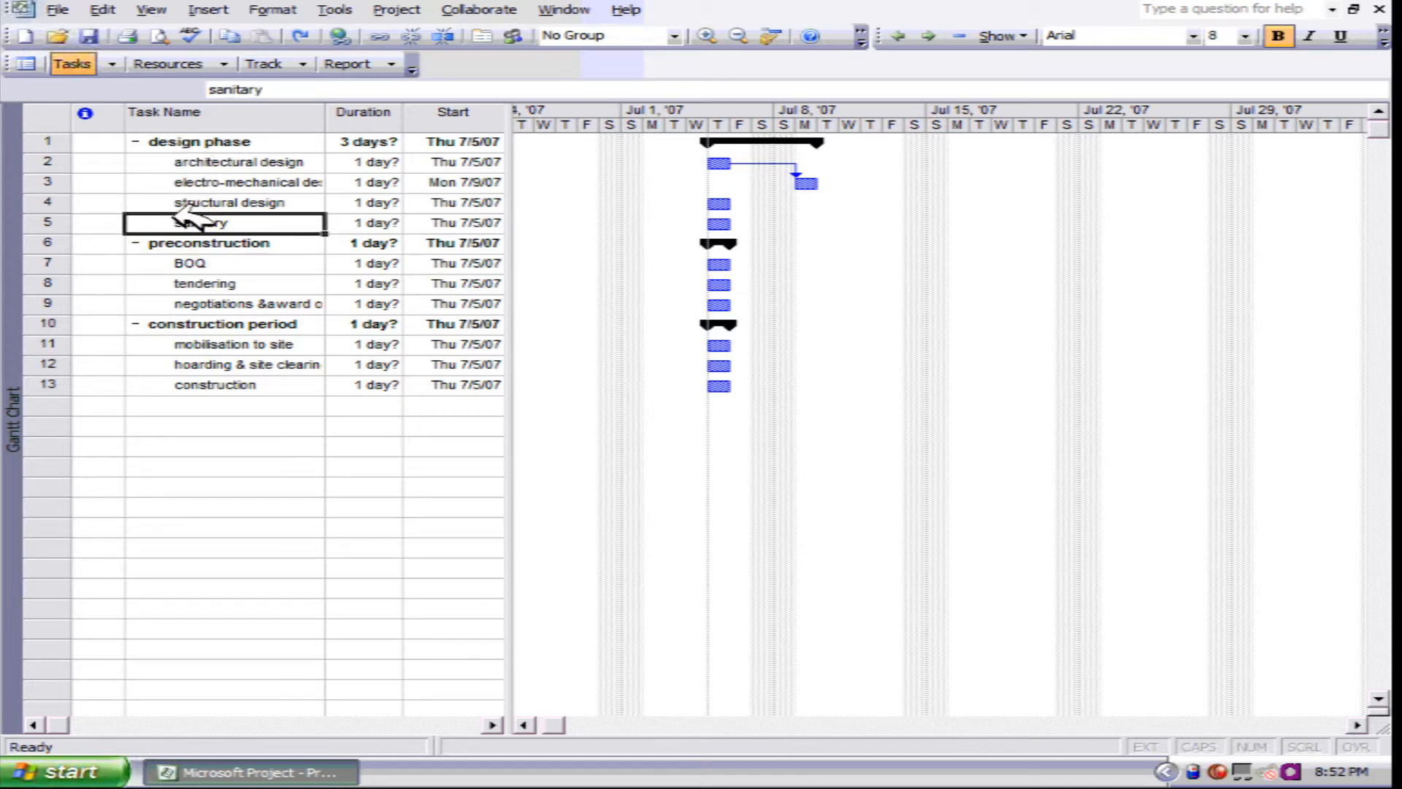
pyautogui.click(175, 162)
pyautogui.click(179, 182)
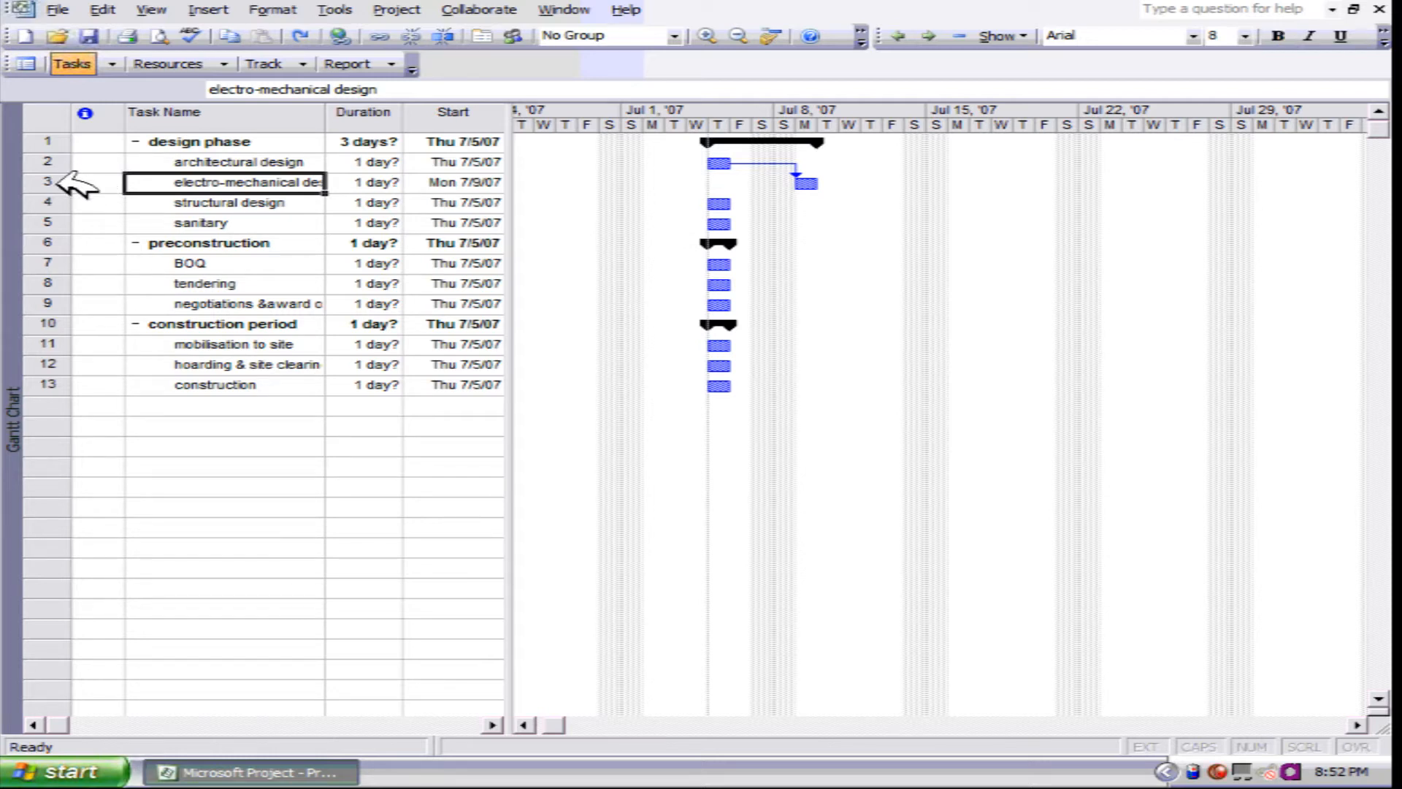
pyautogui.click(60, 183)
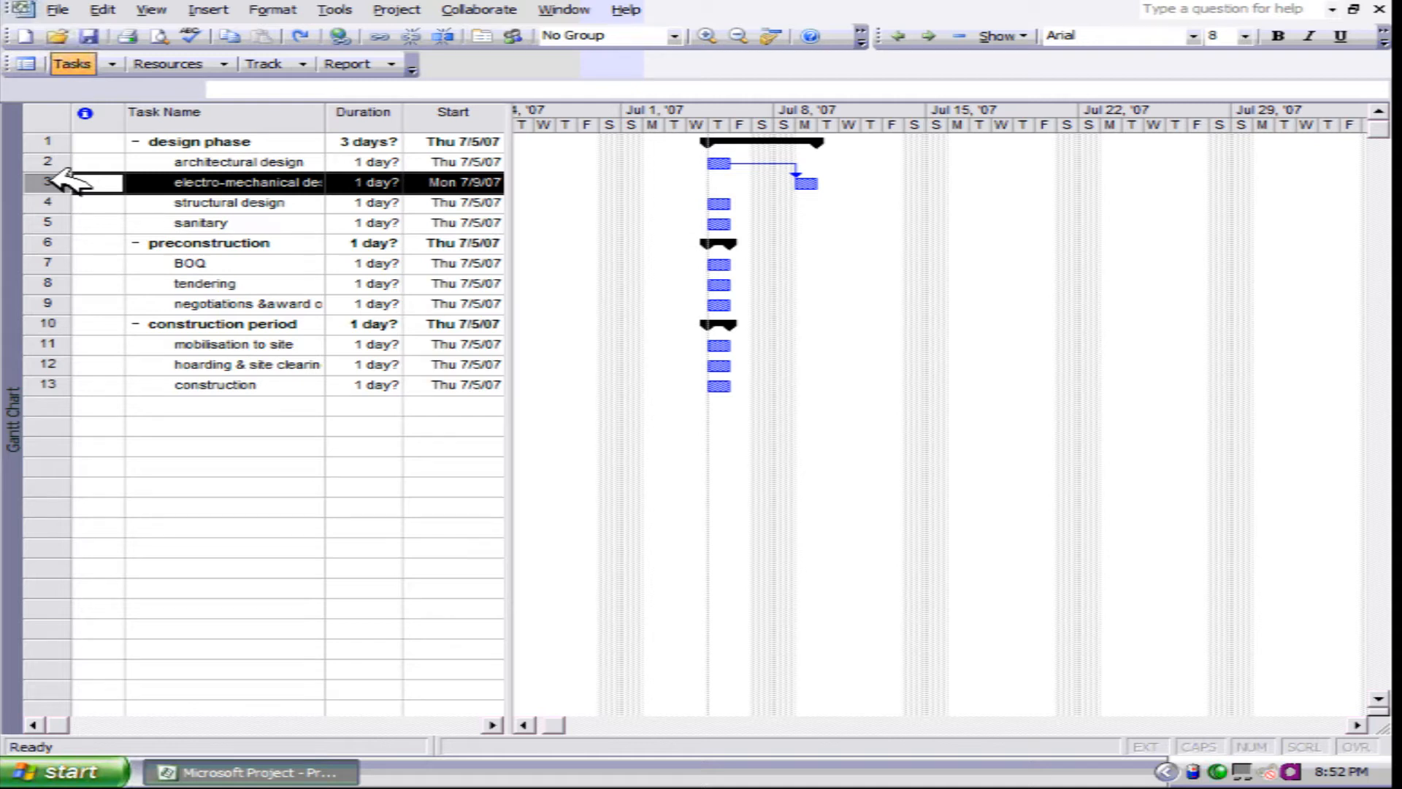
pyautogui.moveTo(52, 175); pyautogui.dragTo(57, 229)
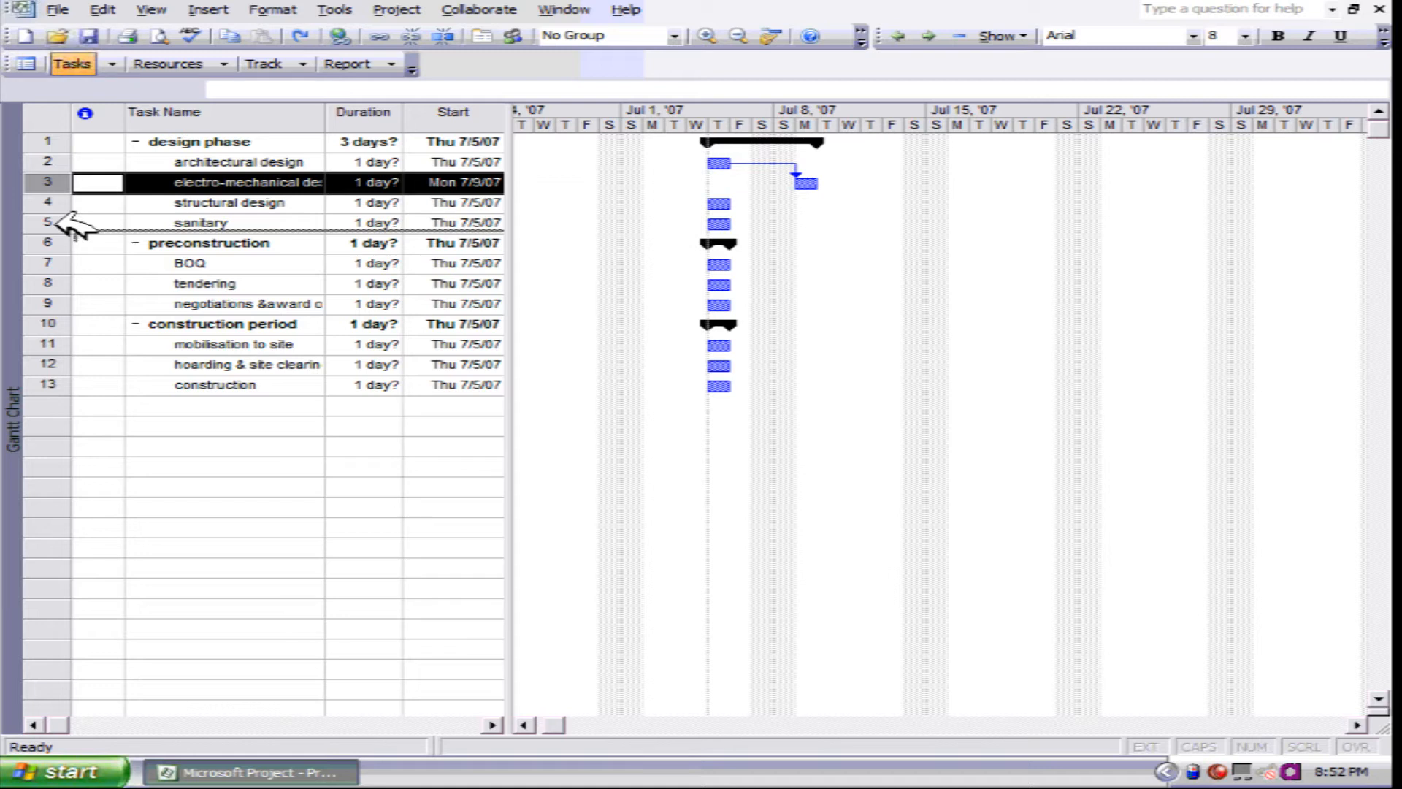
pyautogui.moveTo(57, 228); pyautogui.dragTo(57, 228)
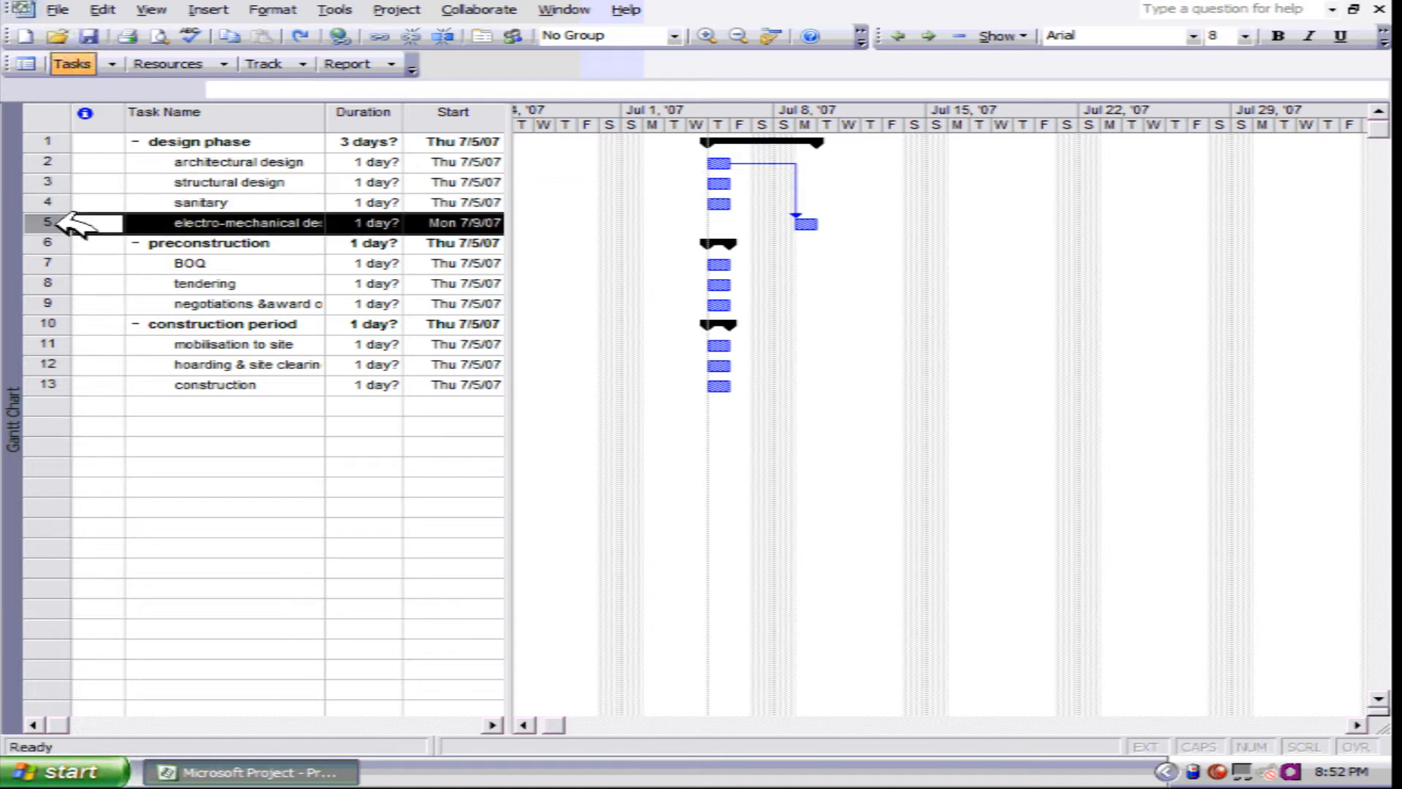
# - Move the electro-mechanical design task up so that it sits between structural design and sanitary
pyautogui.click(200, 220)
pyautogui.moveTo(69, 223); pyautogui.dragTo(68, 183)
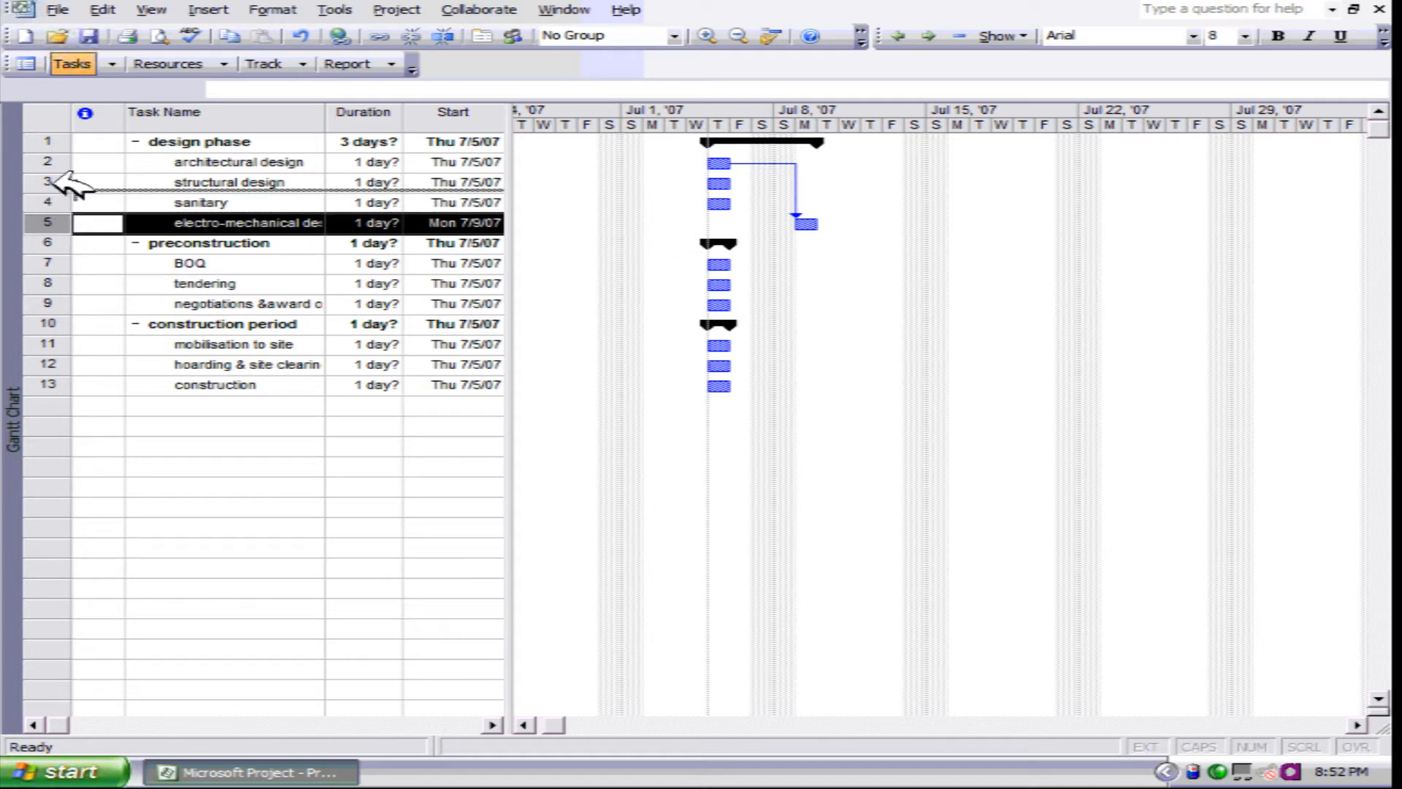
pyautogui.moveTo(65, 182); pyautogui.dragTo(65, 182)
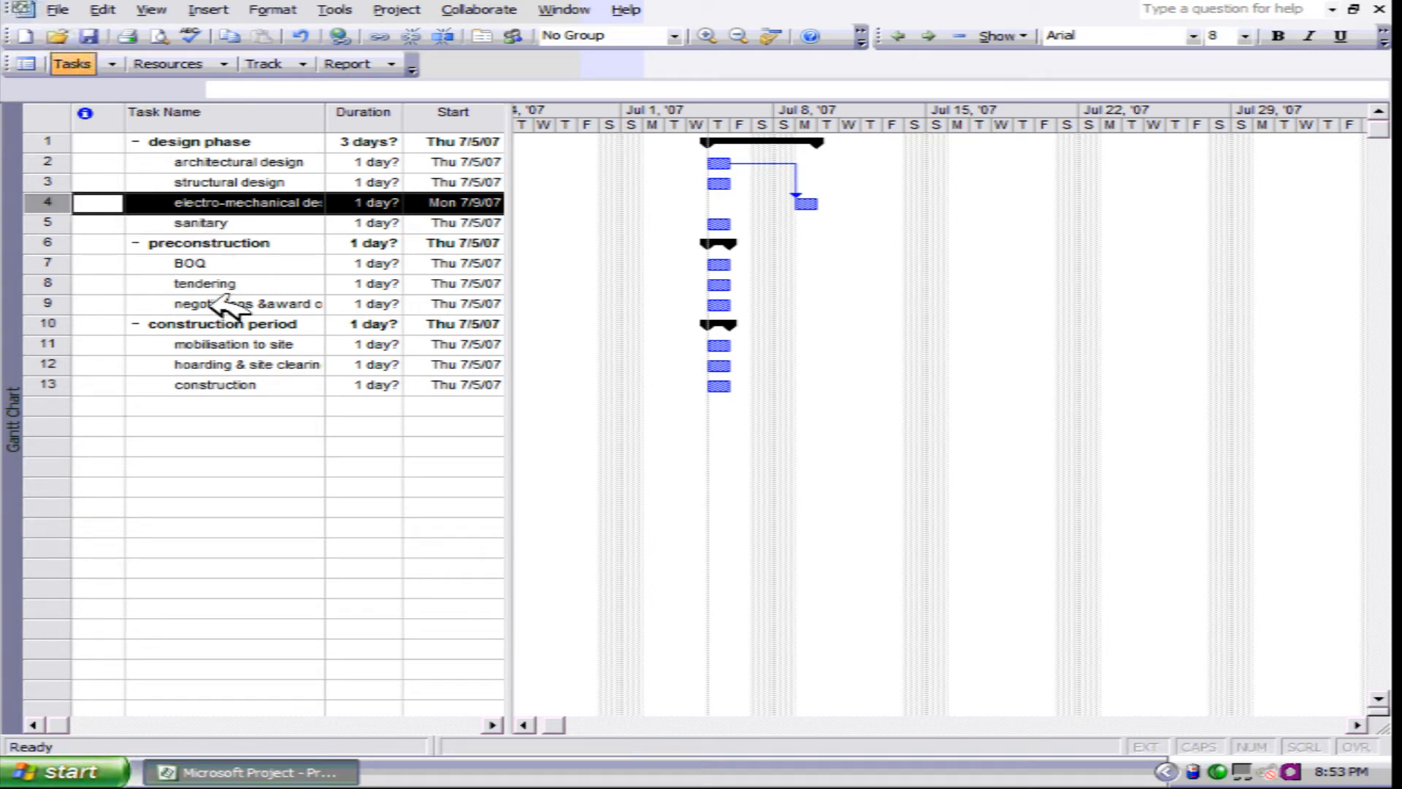
# - Move the mobilisation to site task from the construction period to directly below sanitary in the design phase
pyautogui.click(214, 339)
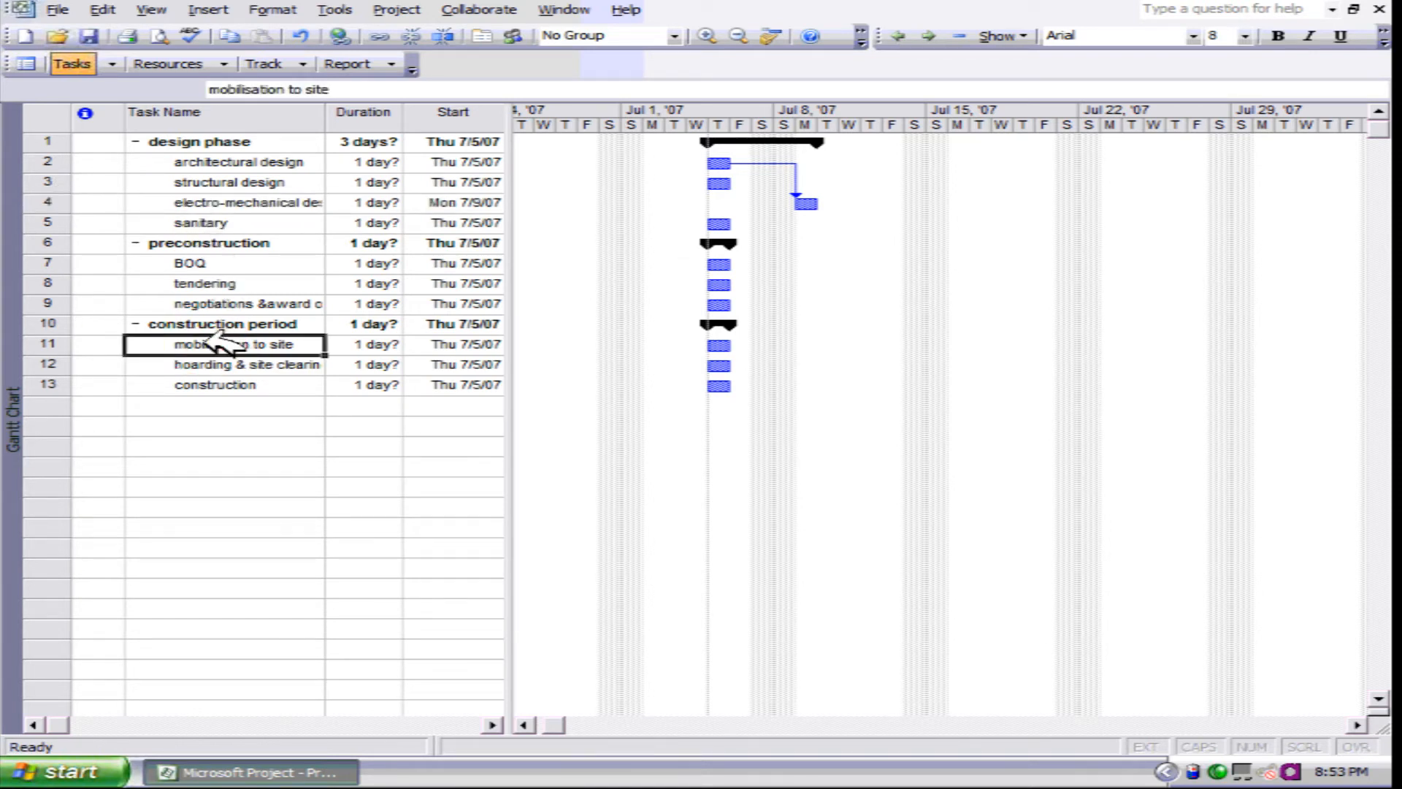
pyautogui.click(73, 341)
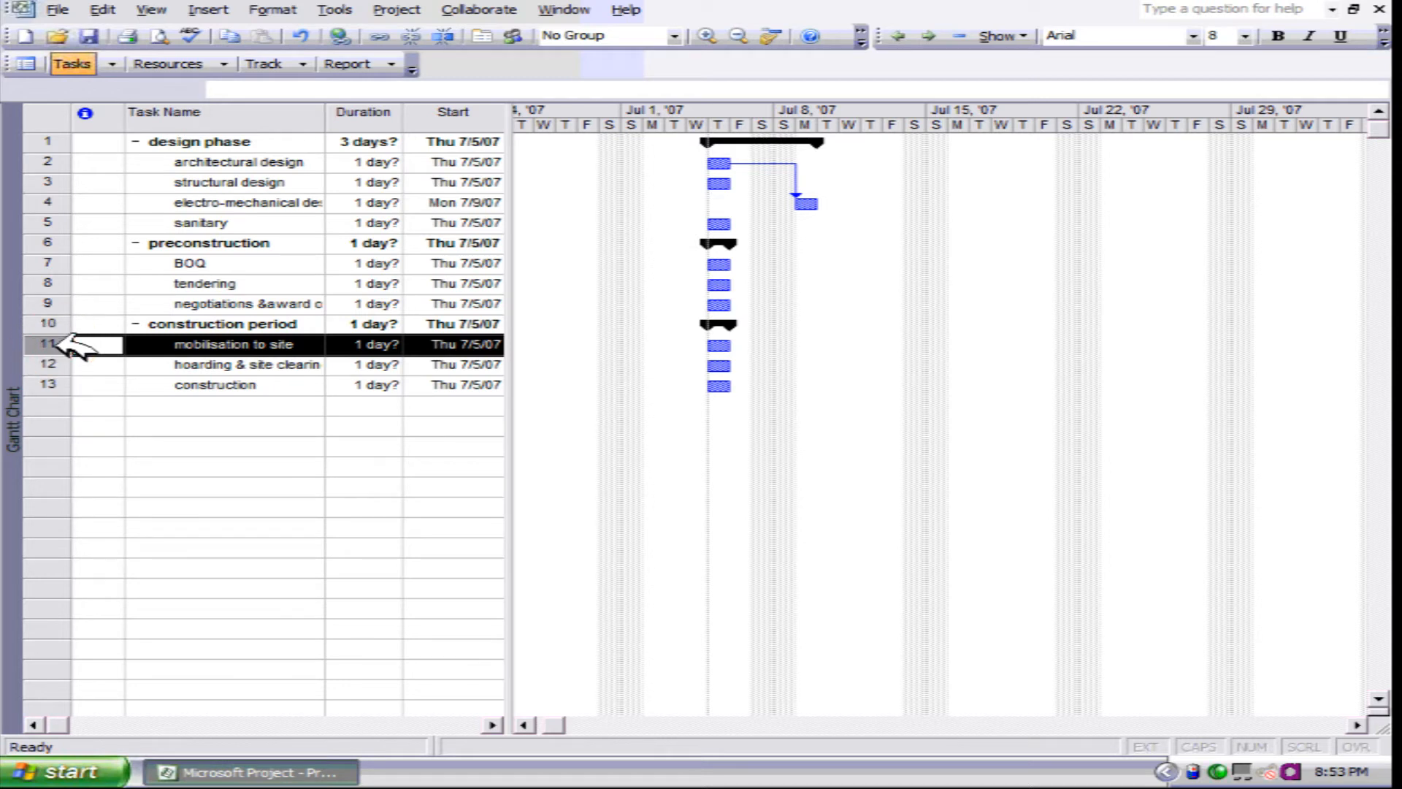
pyautogui.moveTo(69, 343); pyautogui.dragTo(71, 217)
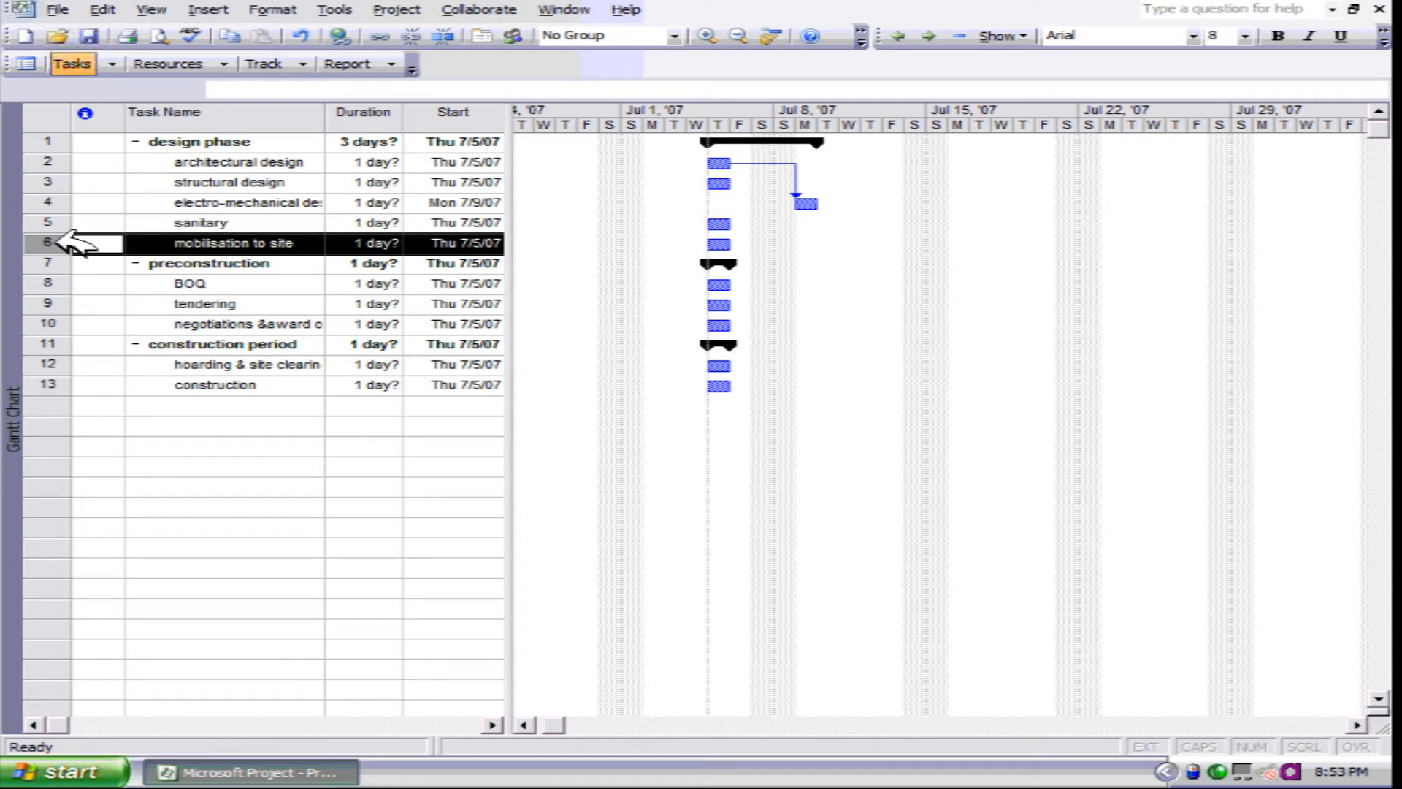
# - Move the mobilisation to site task back into the construction period, directly below construction with no blank row between them
pyautogui.moveTo(58, 243); pyautogui.dragTo(60, 394)
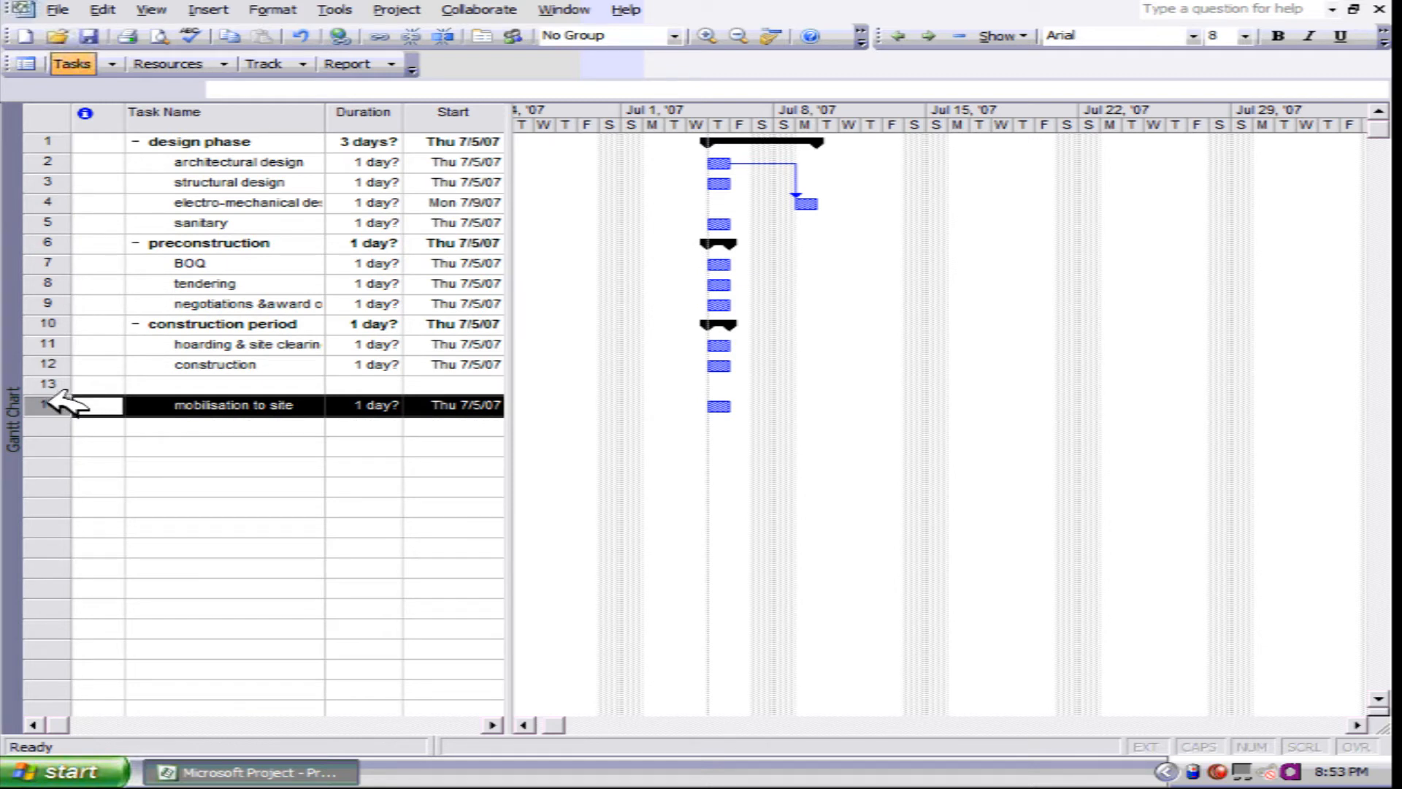
pyautogui.moveTo(63, 400); pyautogui.dragTo(56, 368)
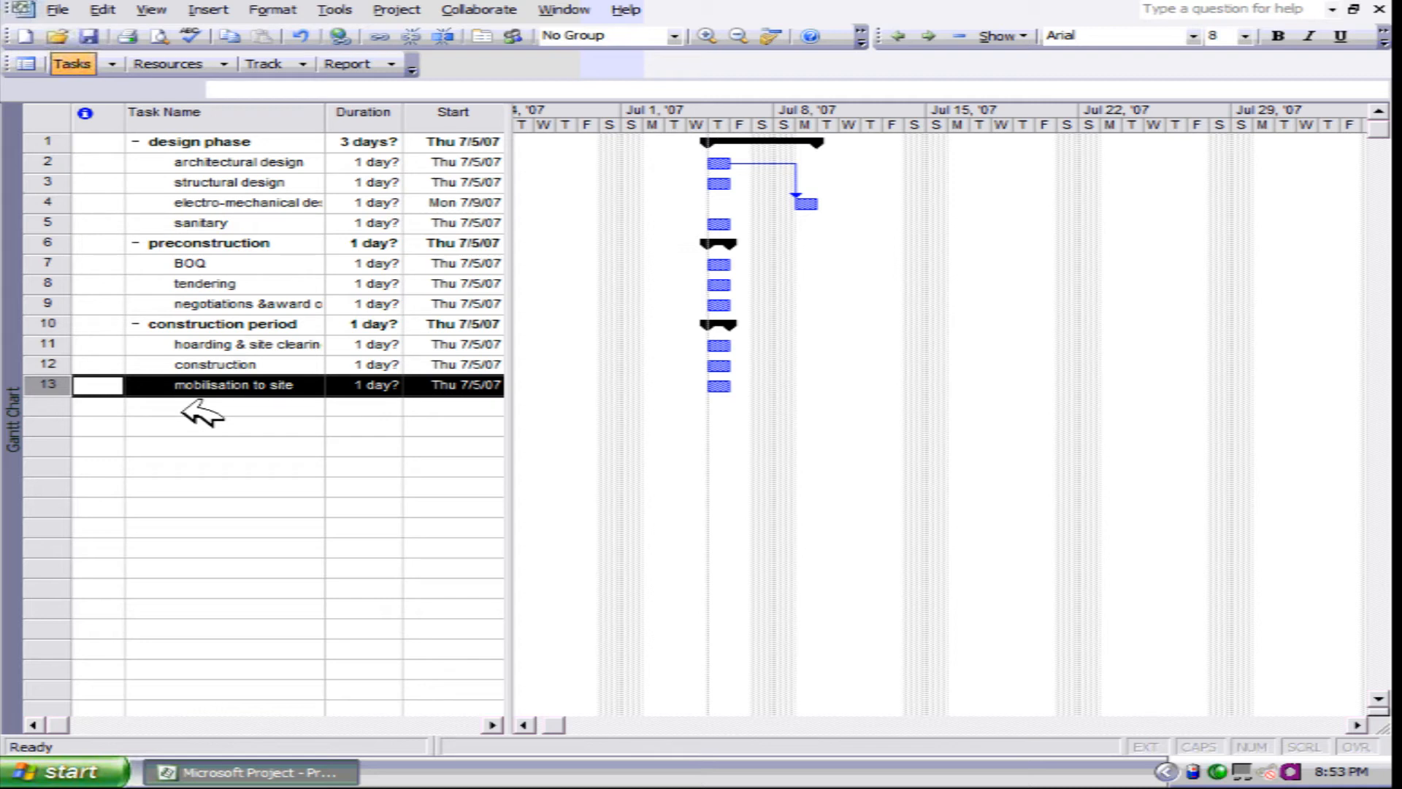
pyautogui.click(196, 305)
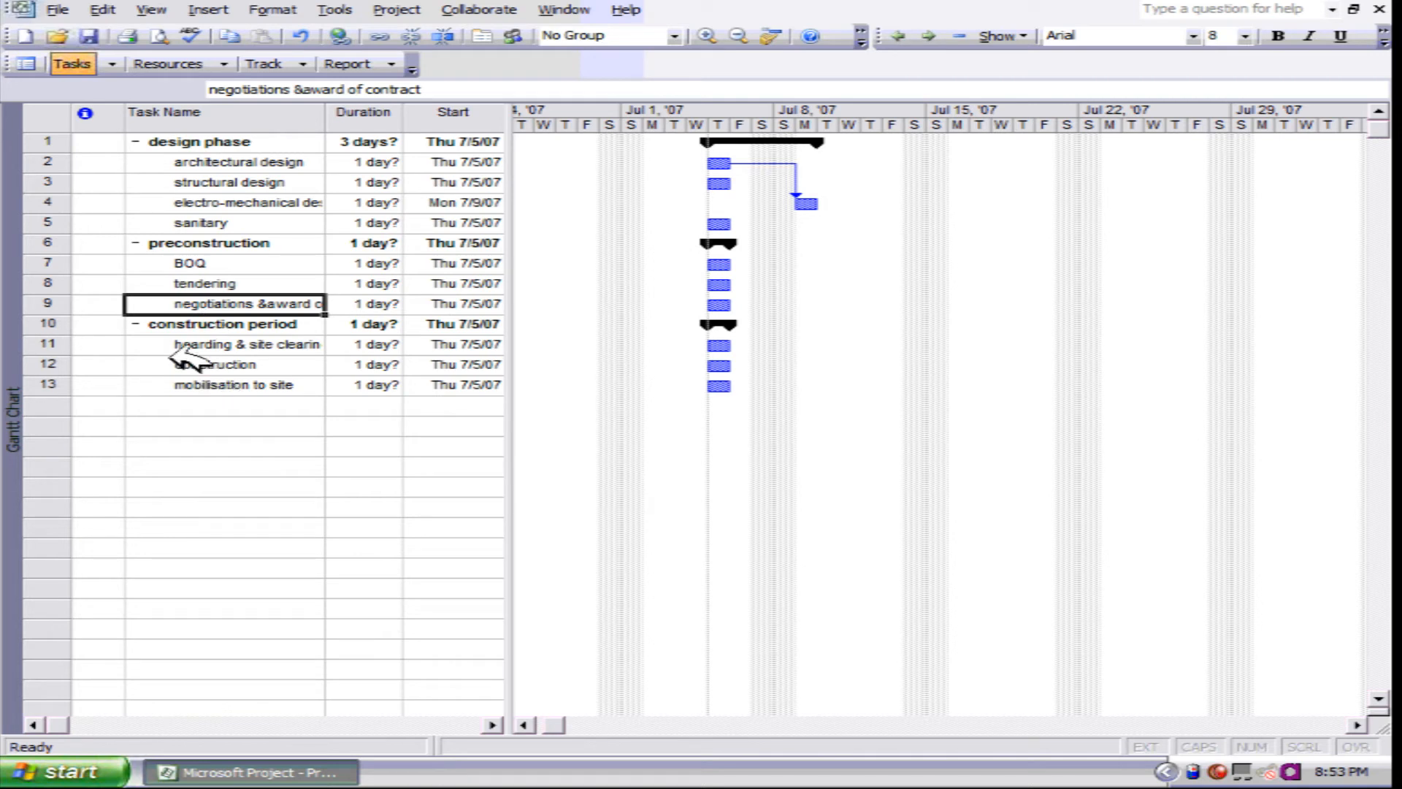
pyautogui.click(212, 387)
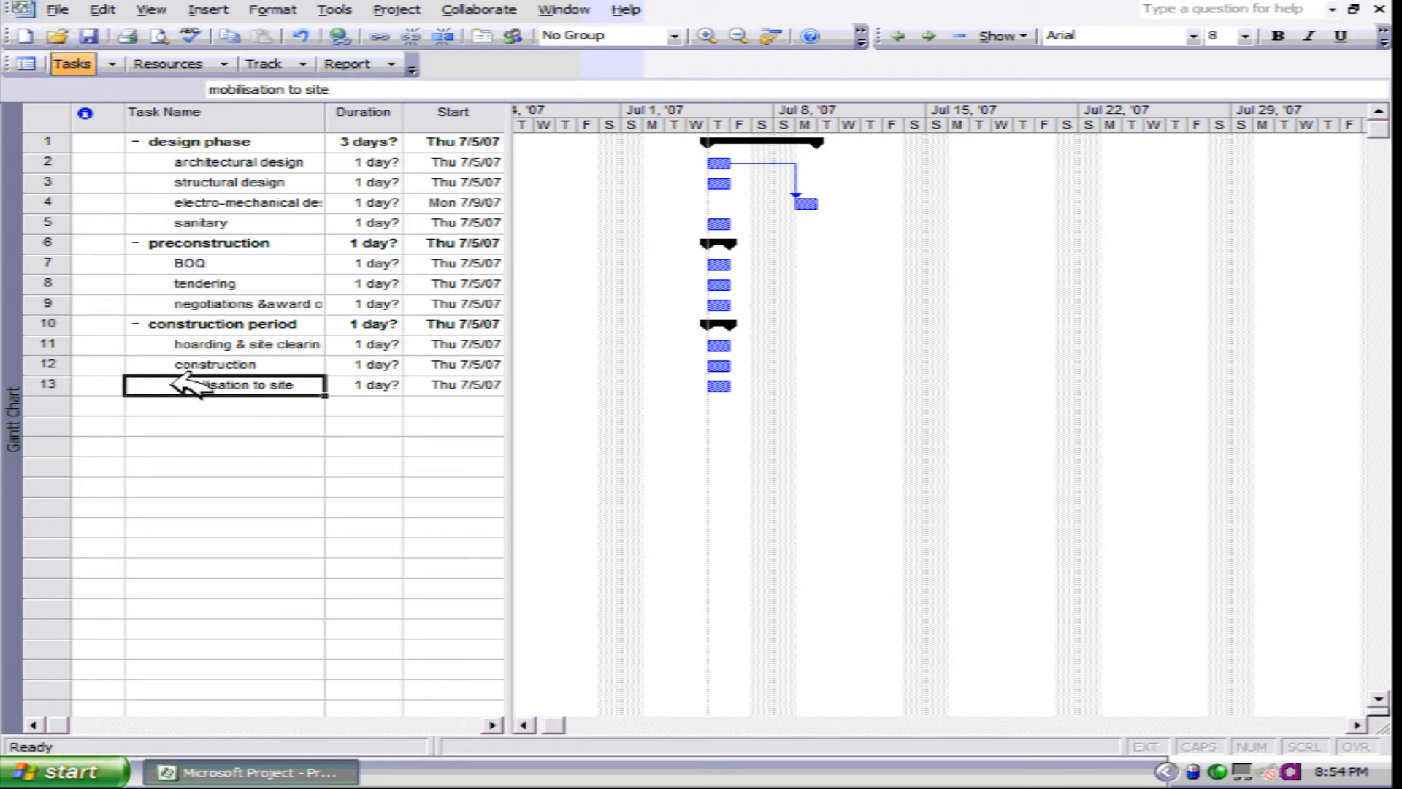
# - Insert a new task above construction in the construction period and name it "moving materials"
pyautogui.click(65, 365)
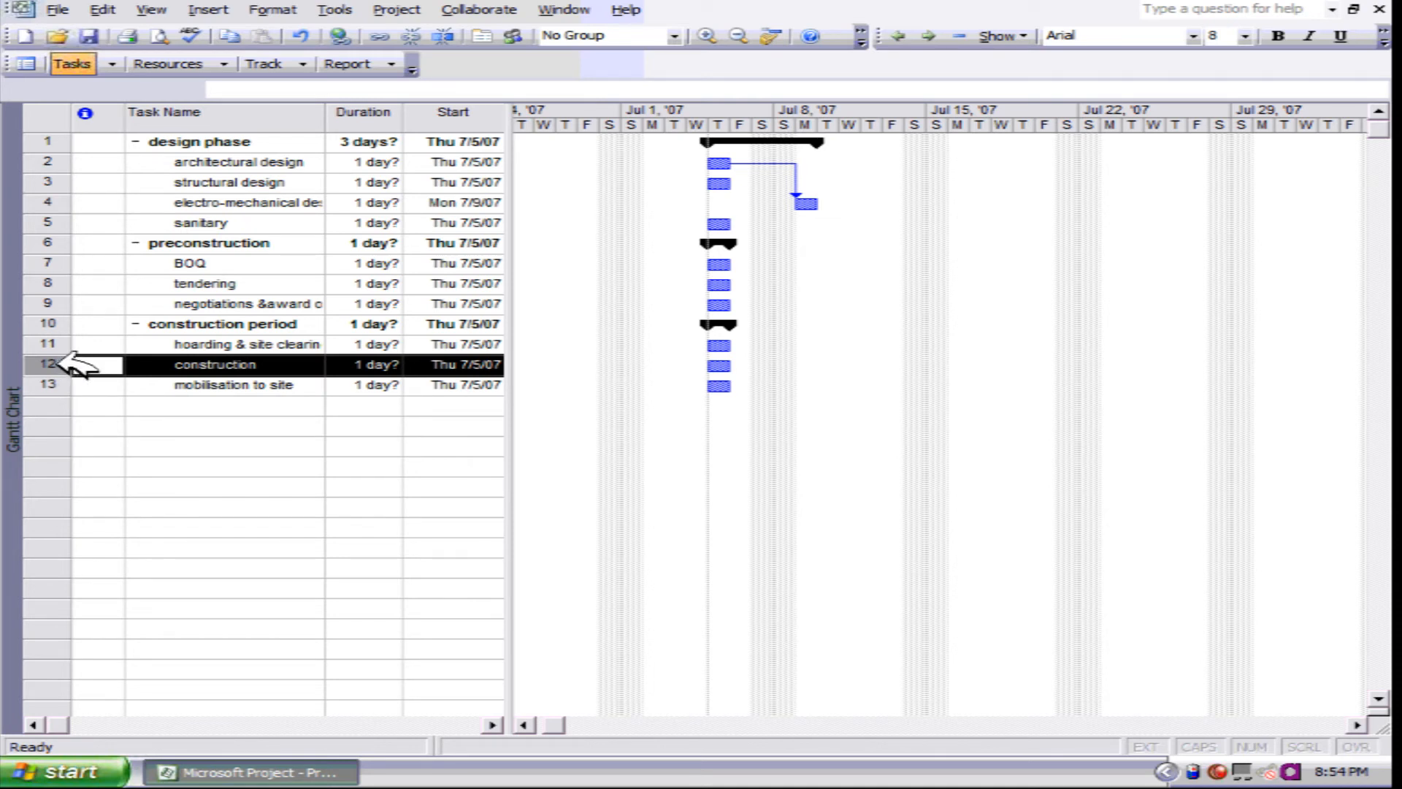
pyautogui.rightClick(67, 363)
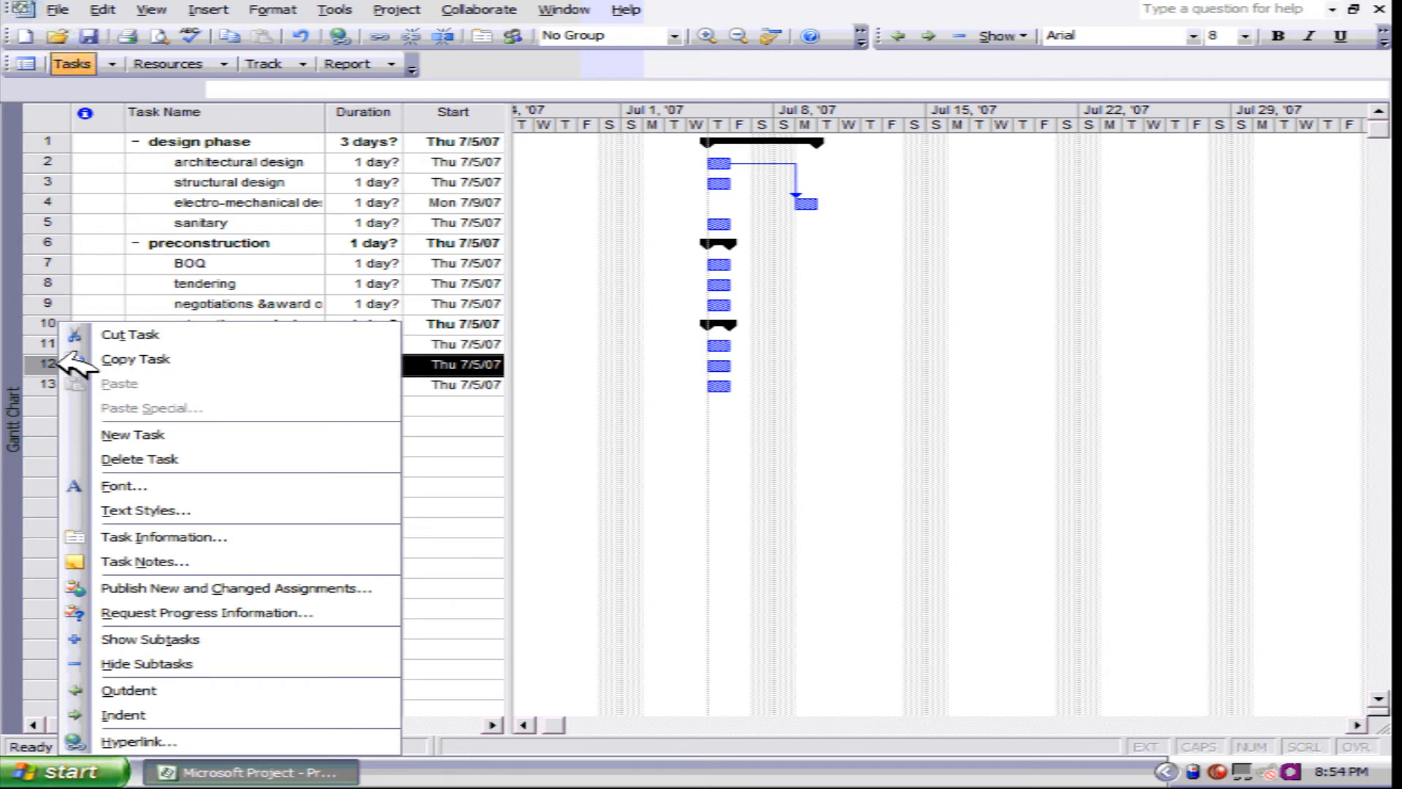
pyautogui.click(130, 431)
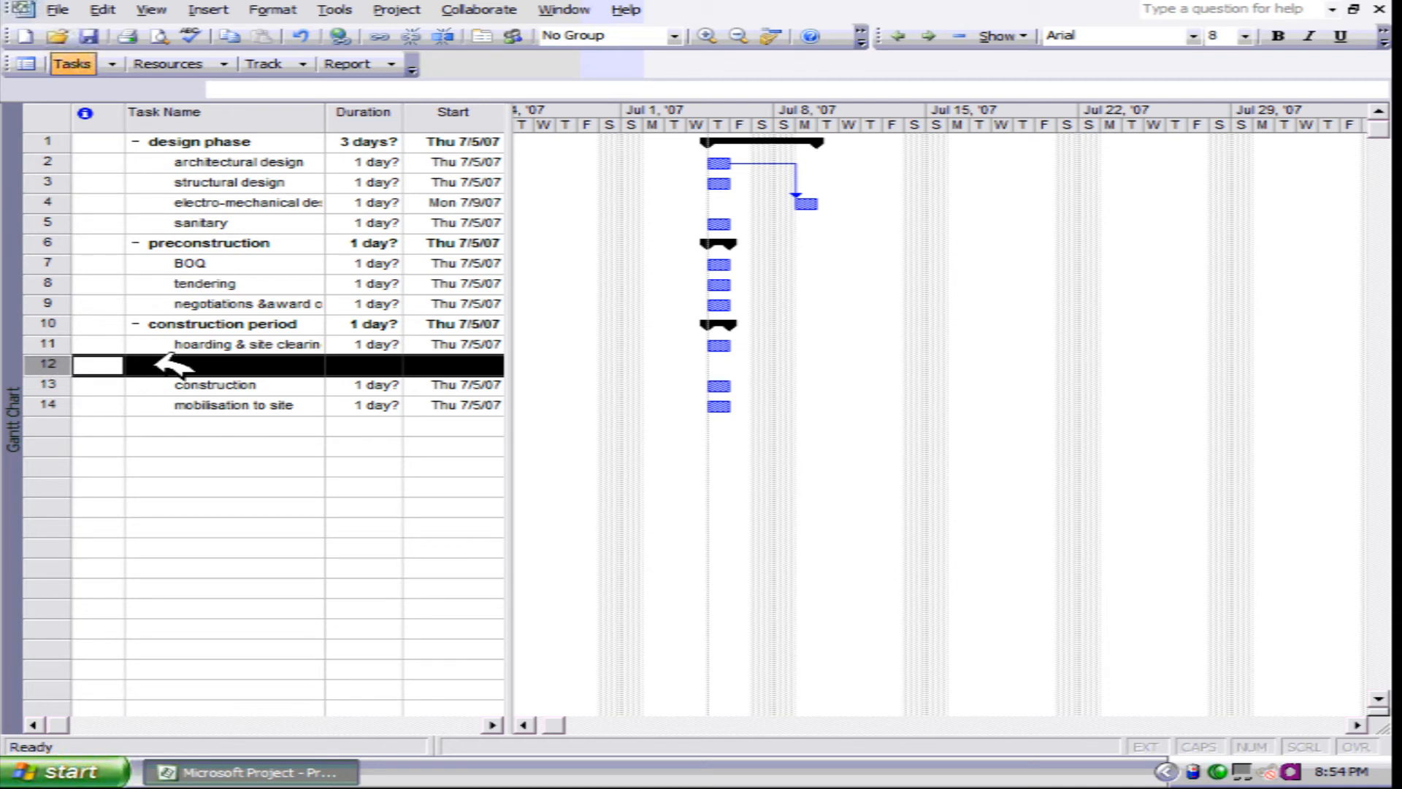
pyautogui.click(204, 365)
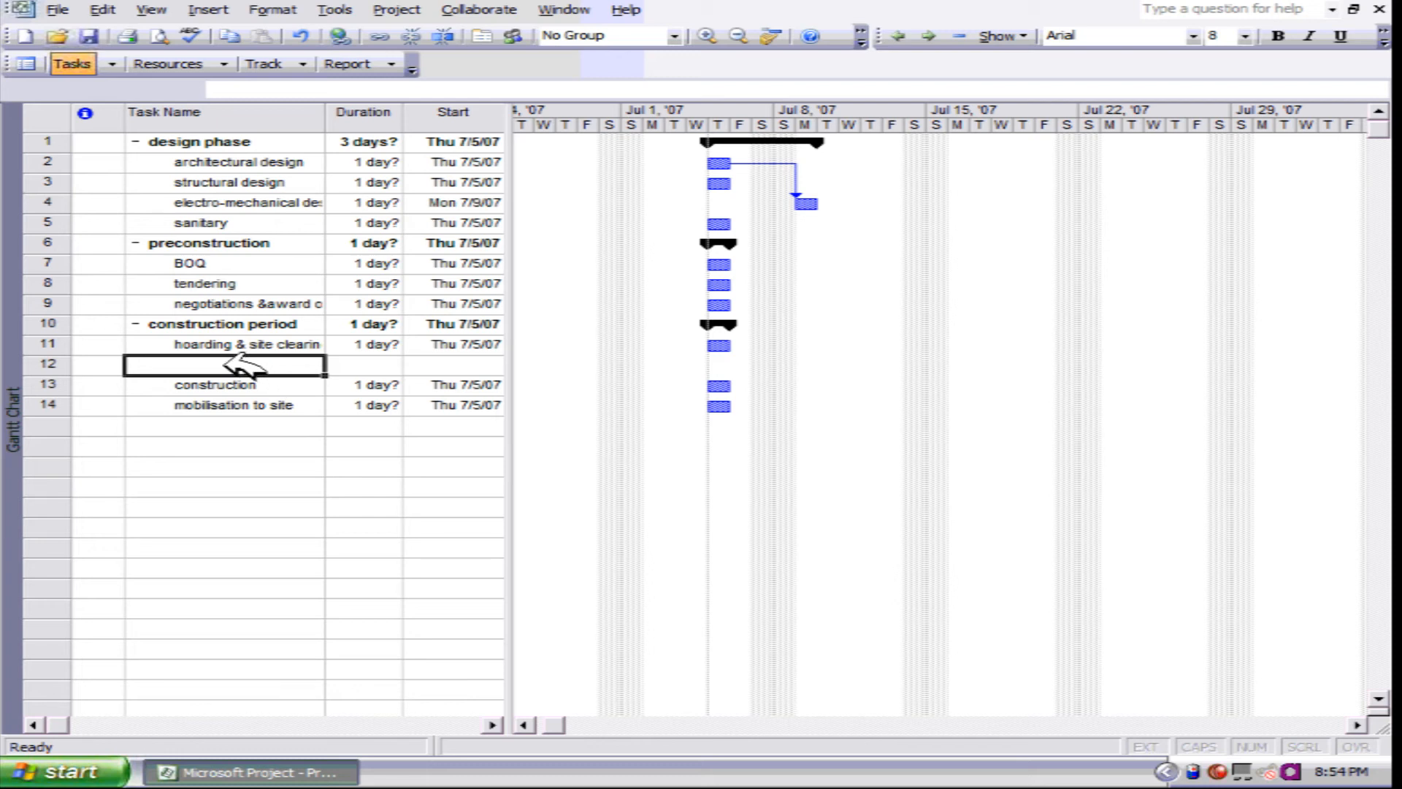
pyautogui.write('movi')
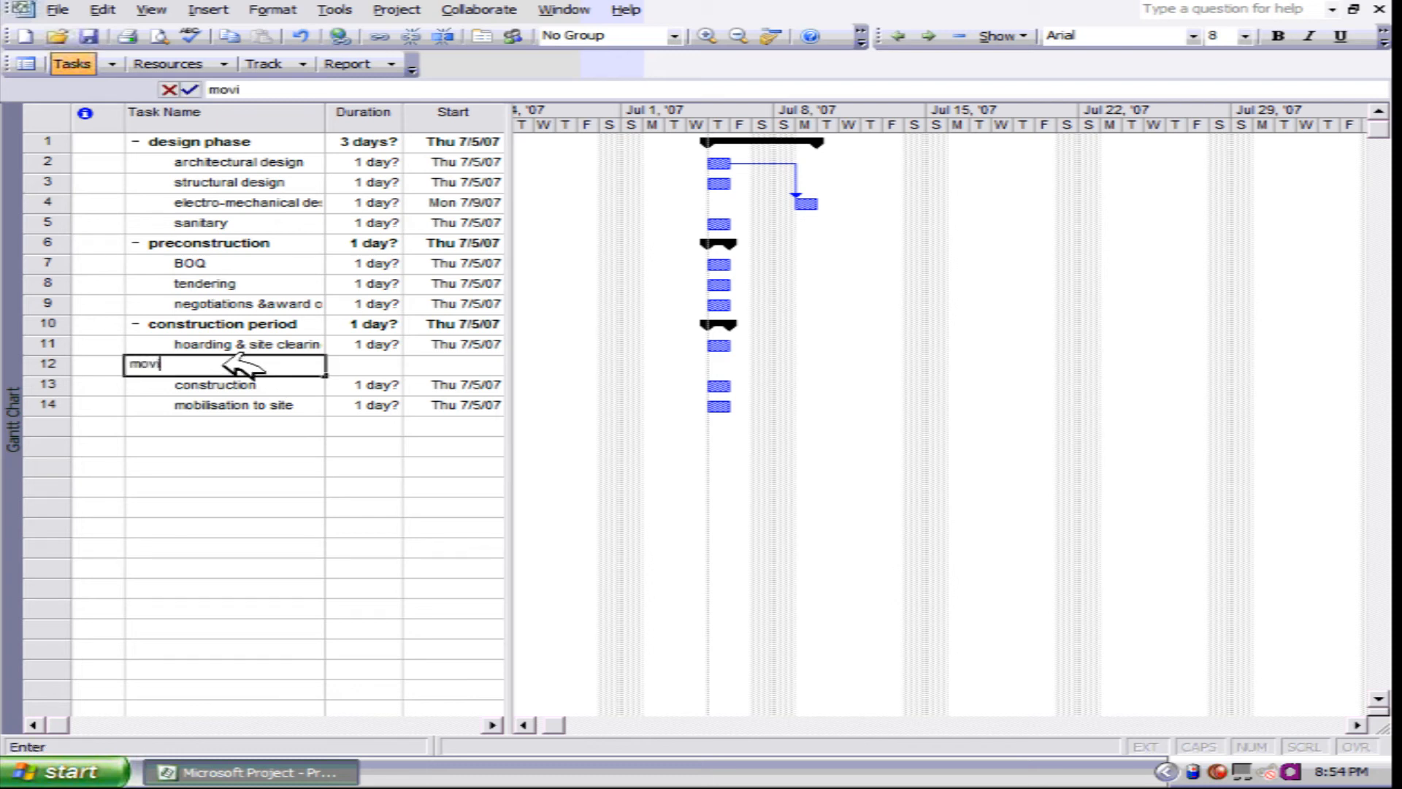
pyautogui.write('ng material')
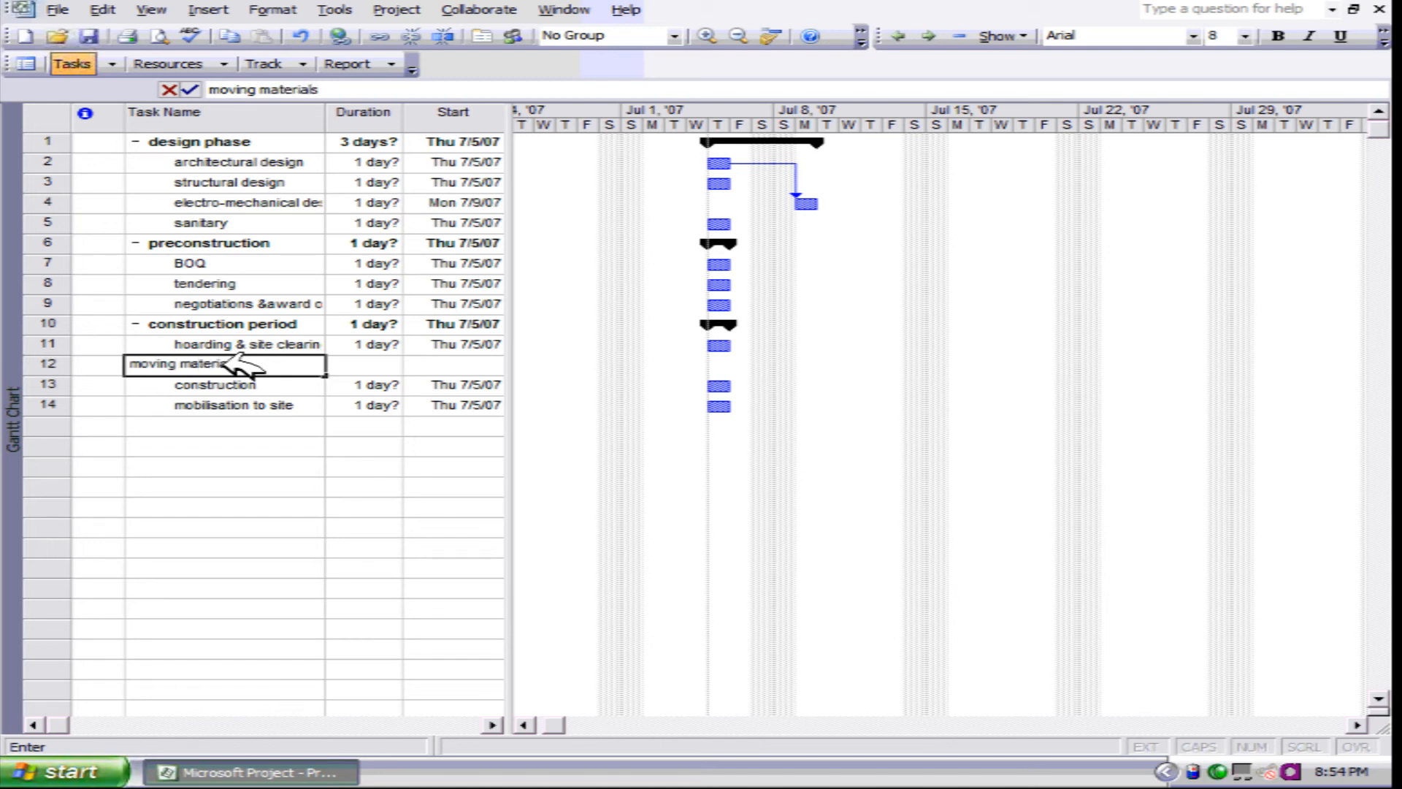
pyautogui.write('s')
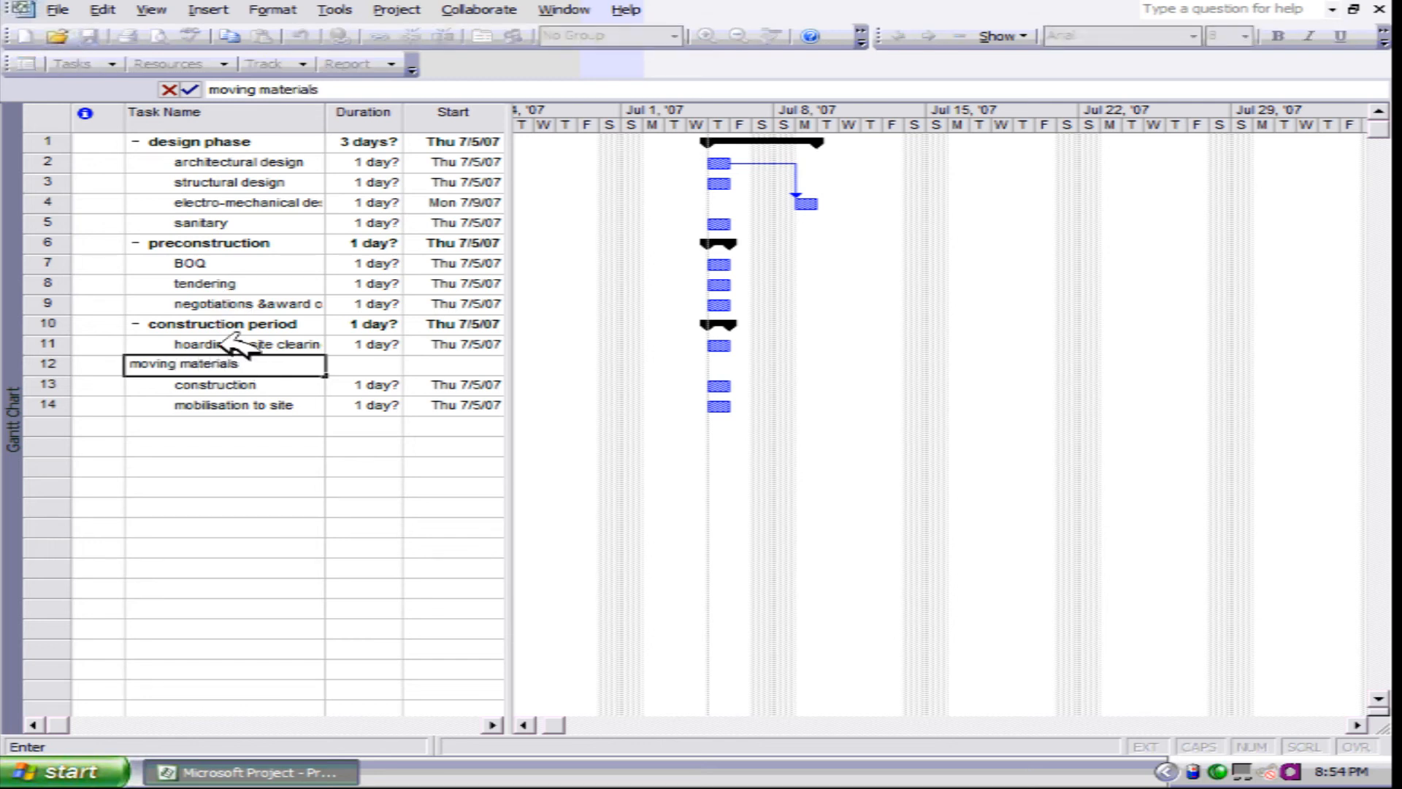
# - Commit the moving materials task name and move mobilisation to site to the top of the construction period, directly above hoarding & site clearing
pyautogui.click(249, 381)
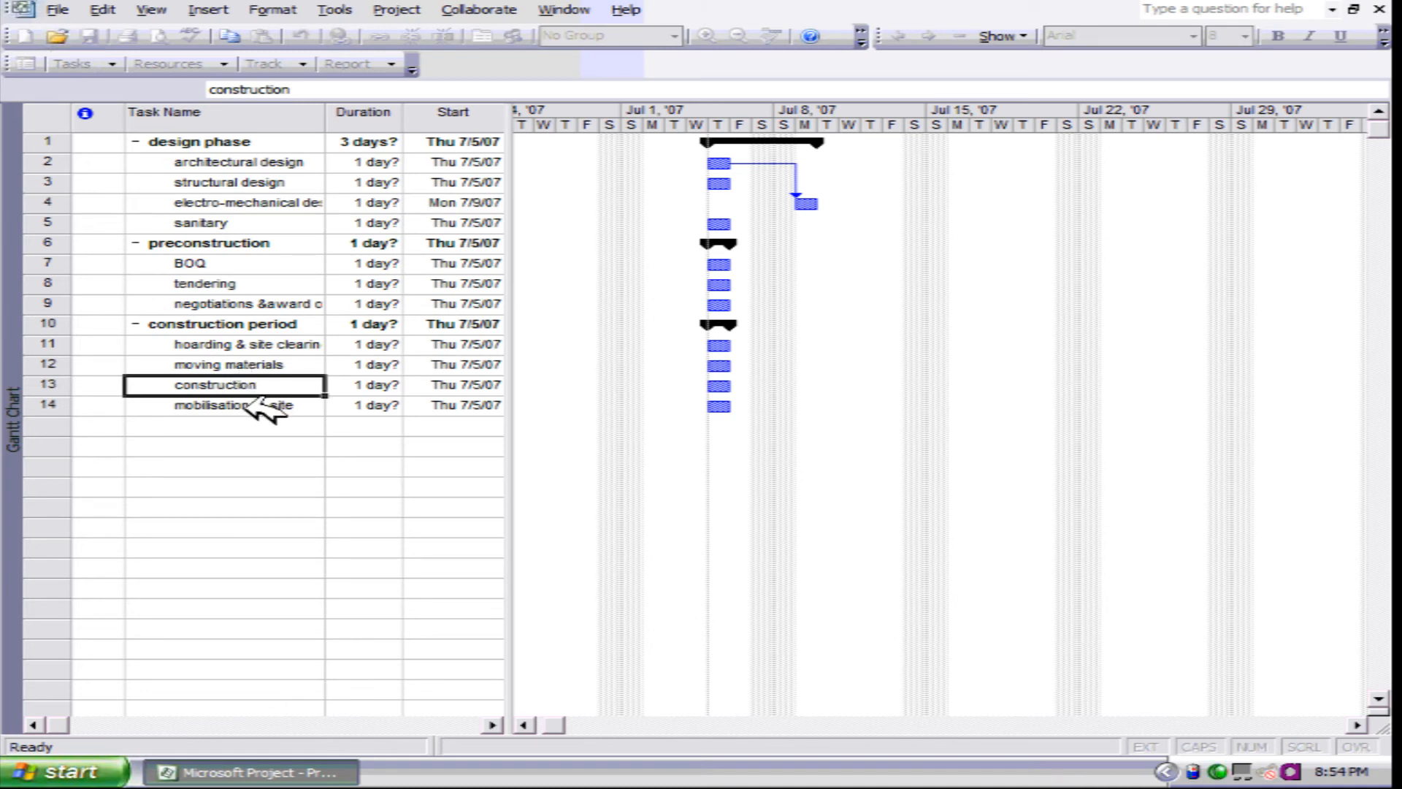
pyautogui.click(48, 405)
pyautogui.moveTo(75, 397); pyautogui.dragTo(64, 328)
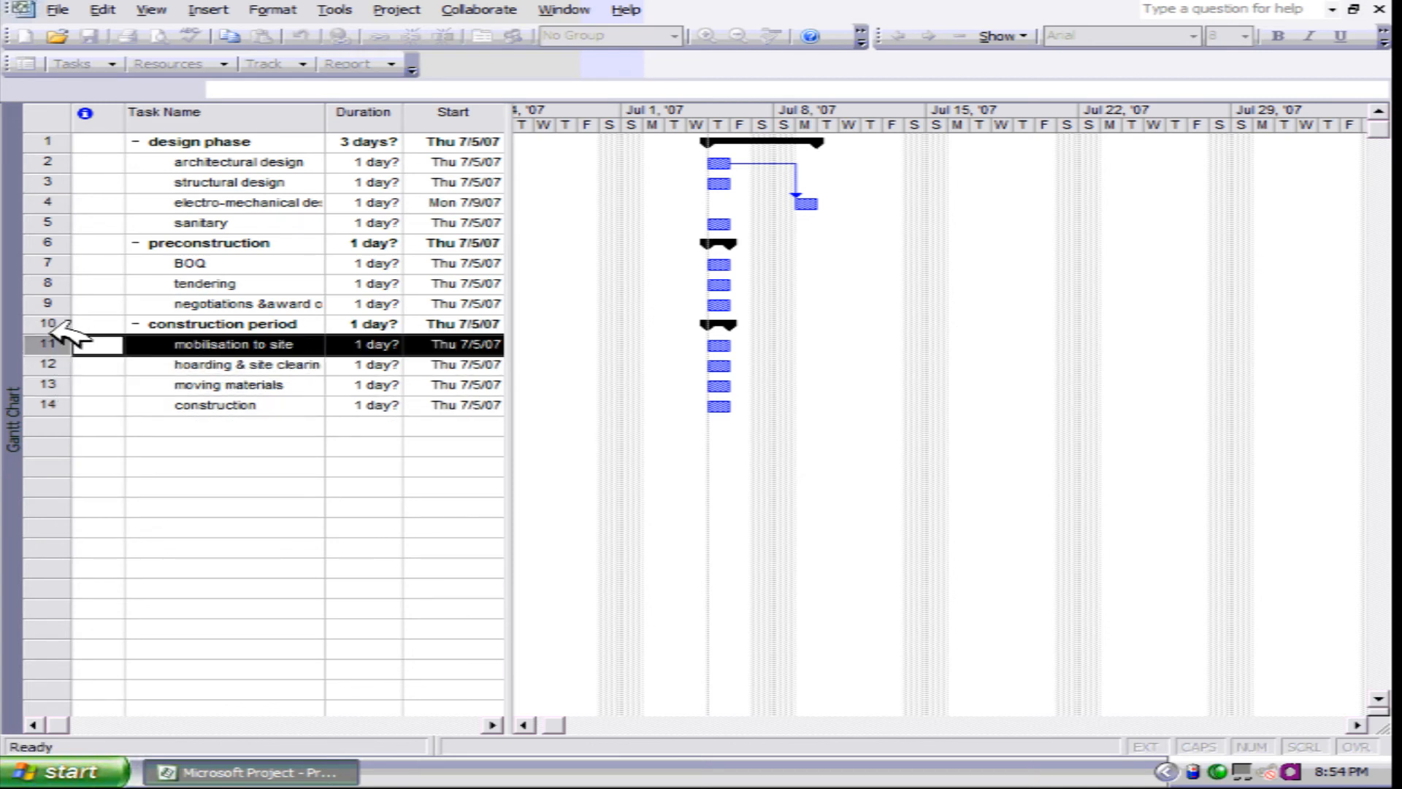
pyautogui.click(232, 389)
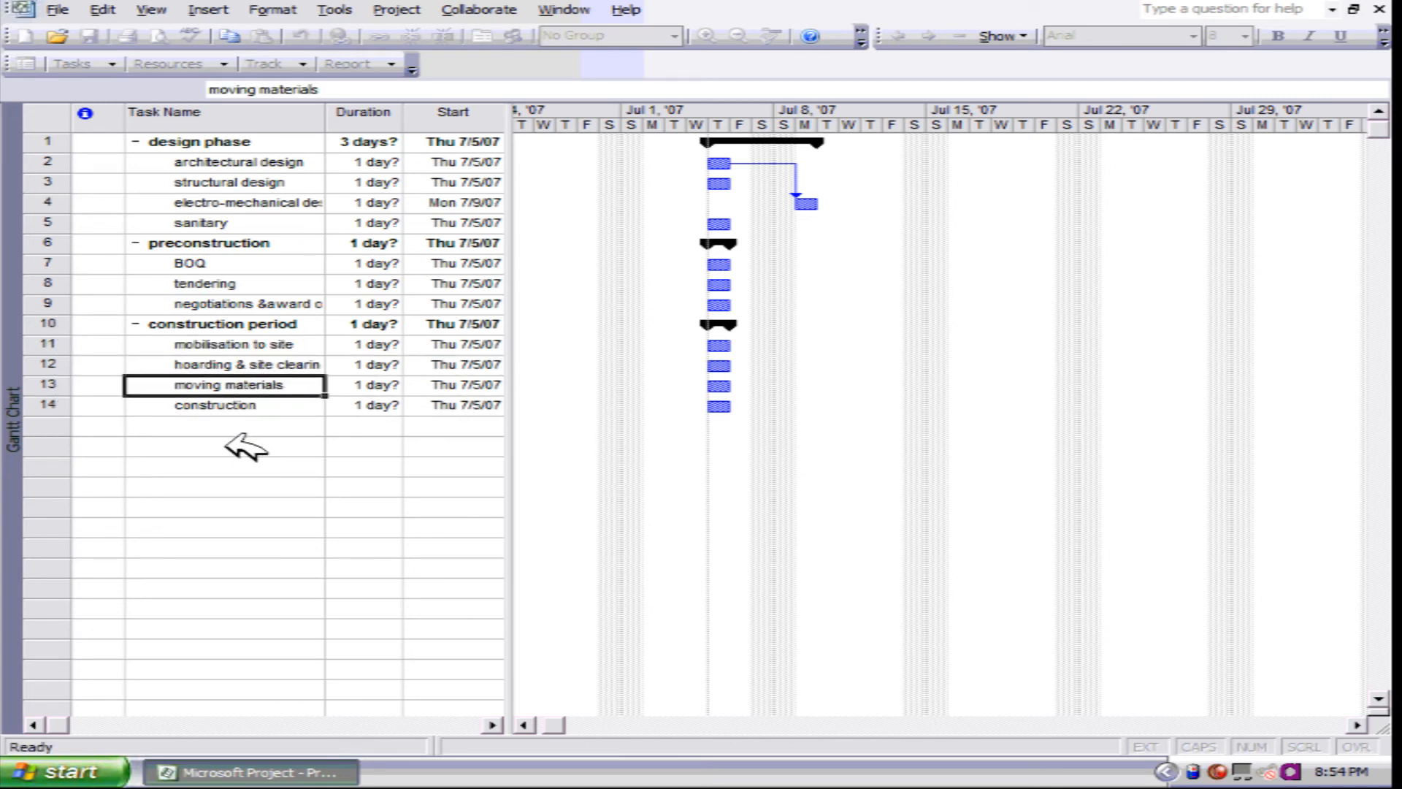
pyautogui.click(208, 405)
pyautogui.click(217, 382)
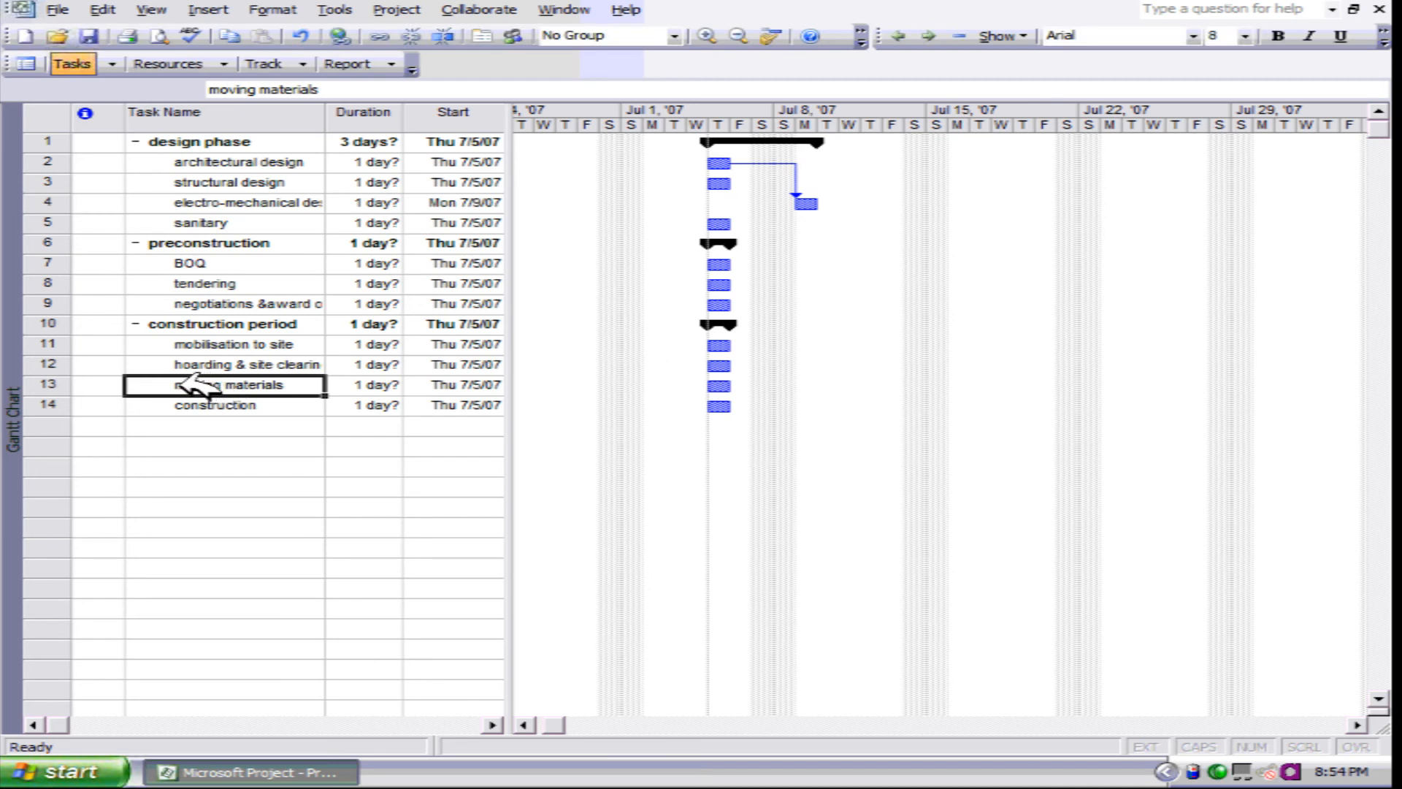
# - Insert a blank task row above construction in the construction period, and delete that blank row again
pyautogui.click(58, 404)
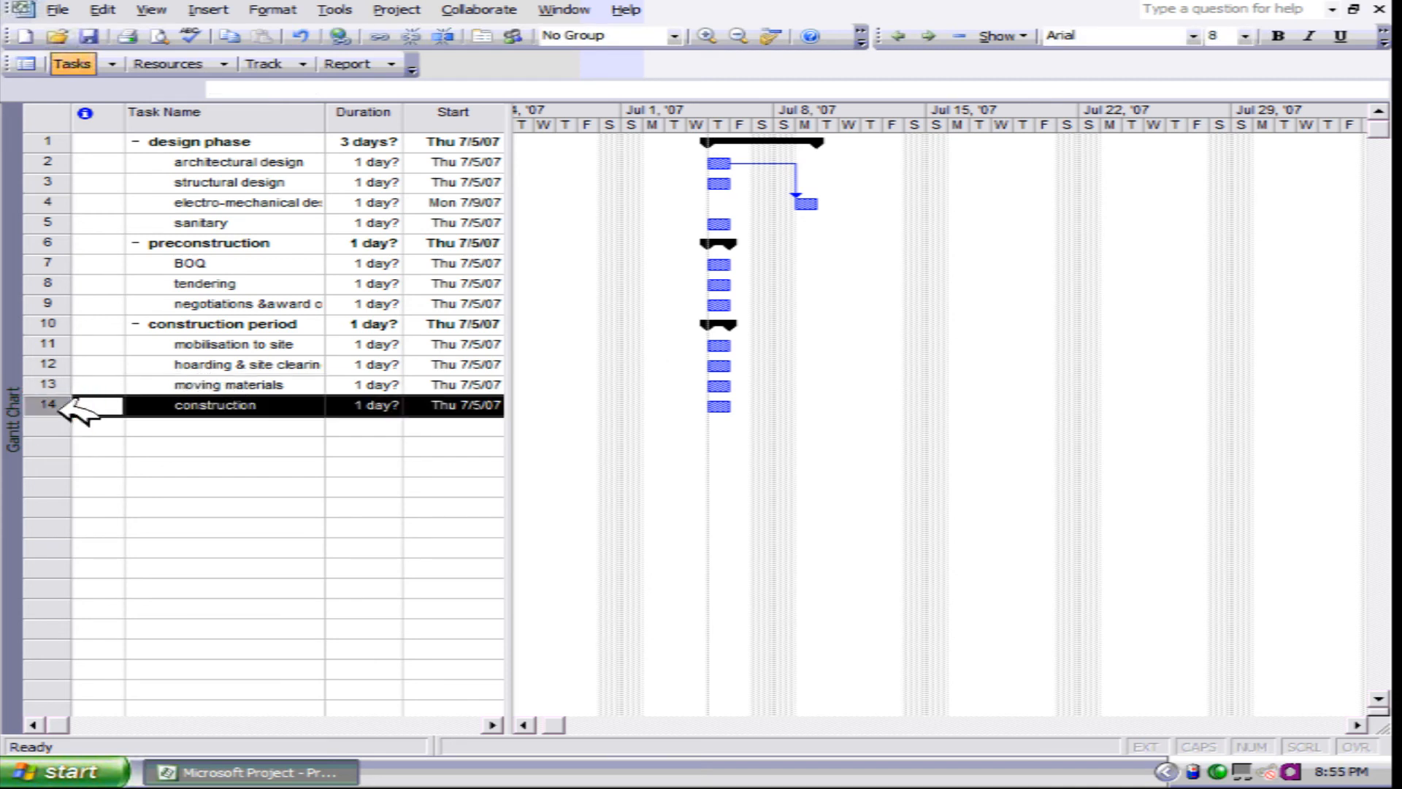
pyautogui.rightClick(62, 402)
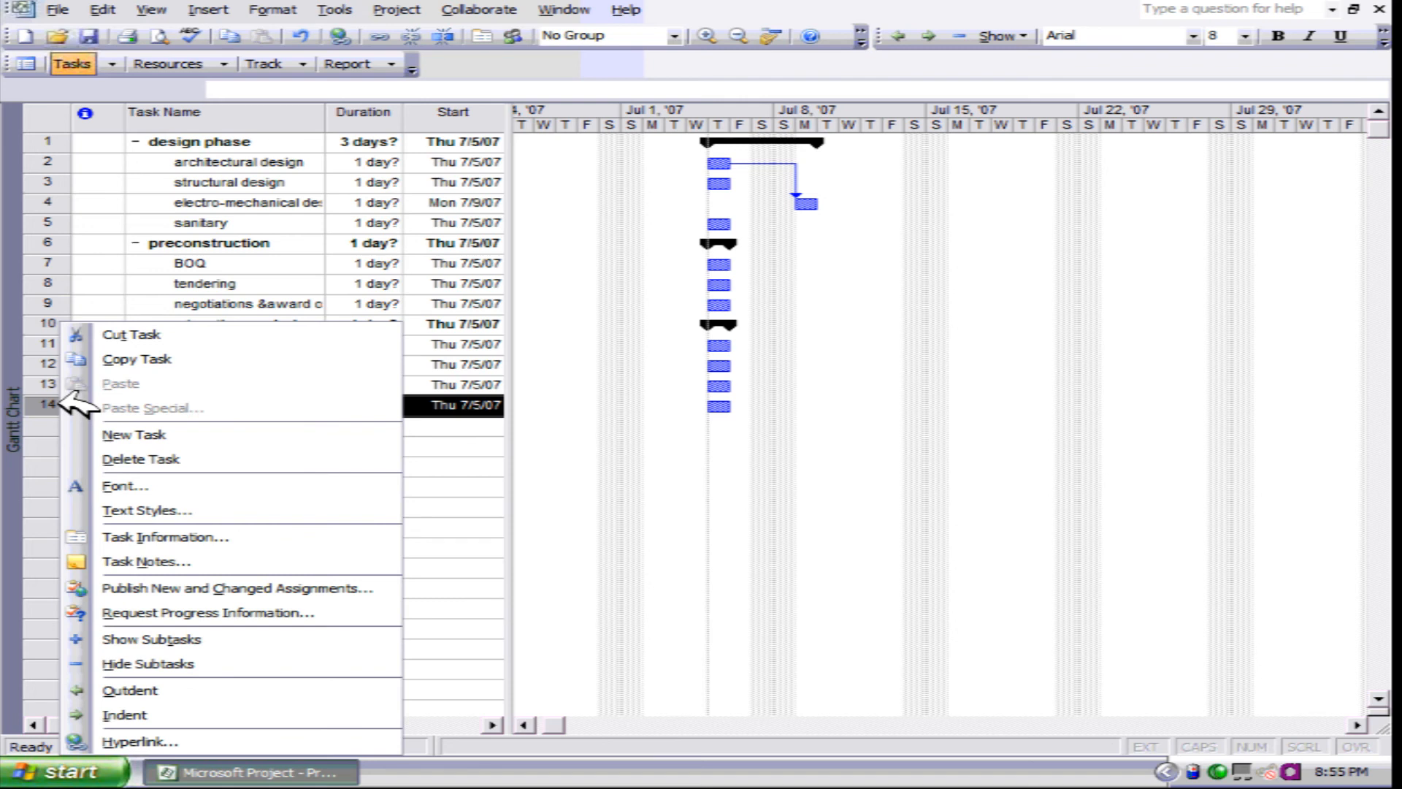
pyautogui.click(123, 436)
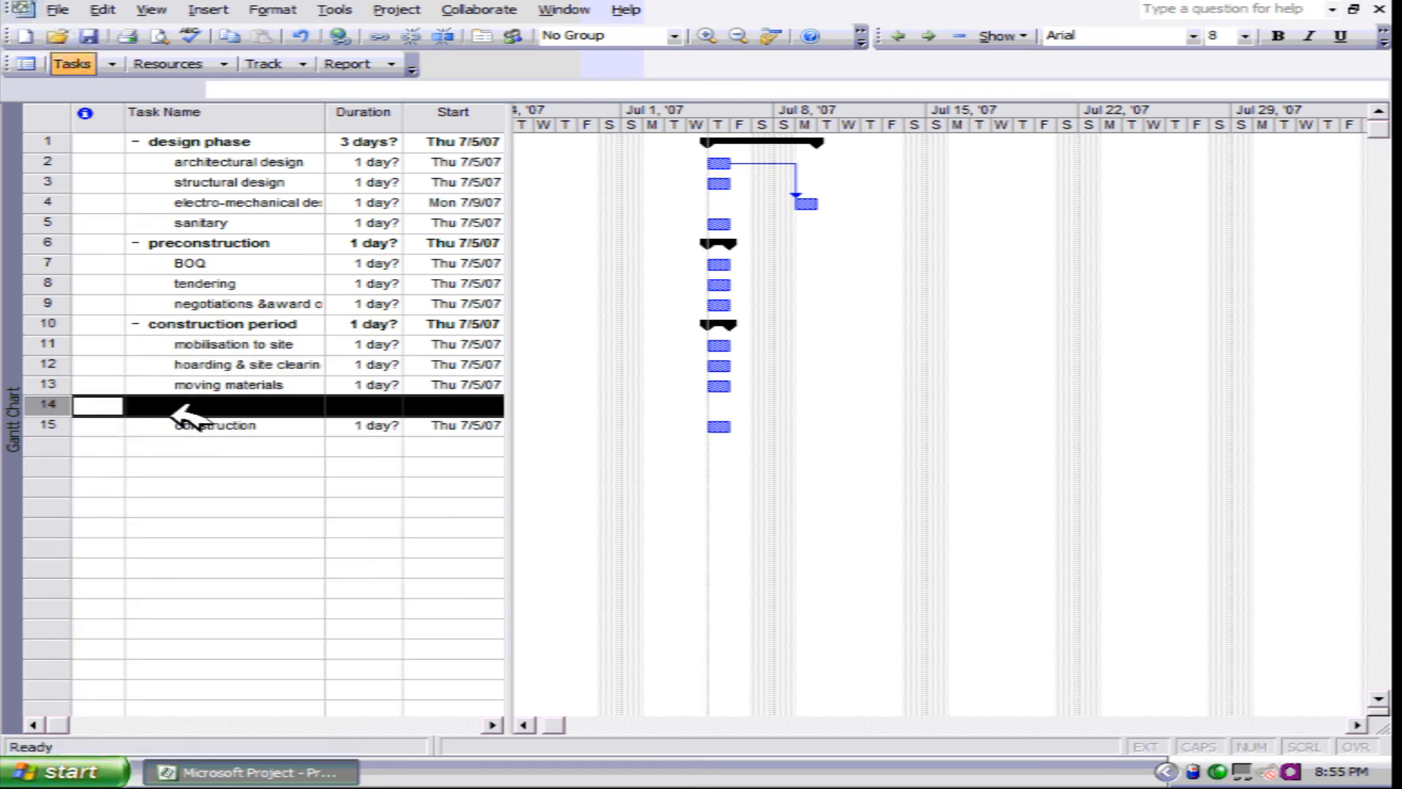
pyautogui.rightClick(60, 403)
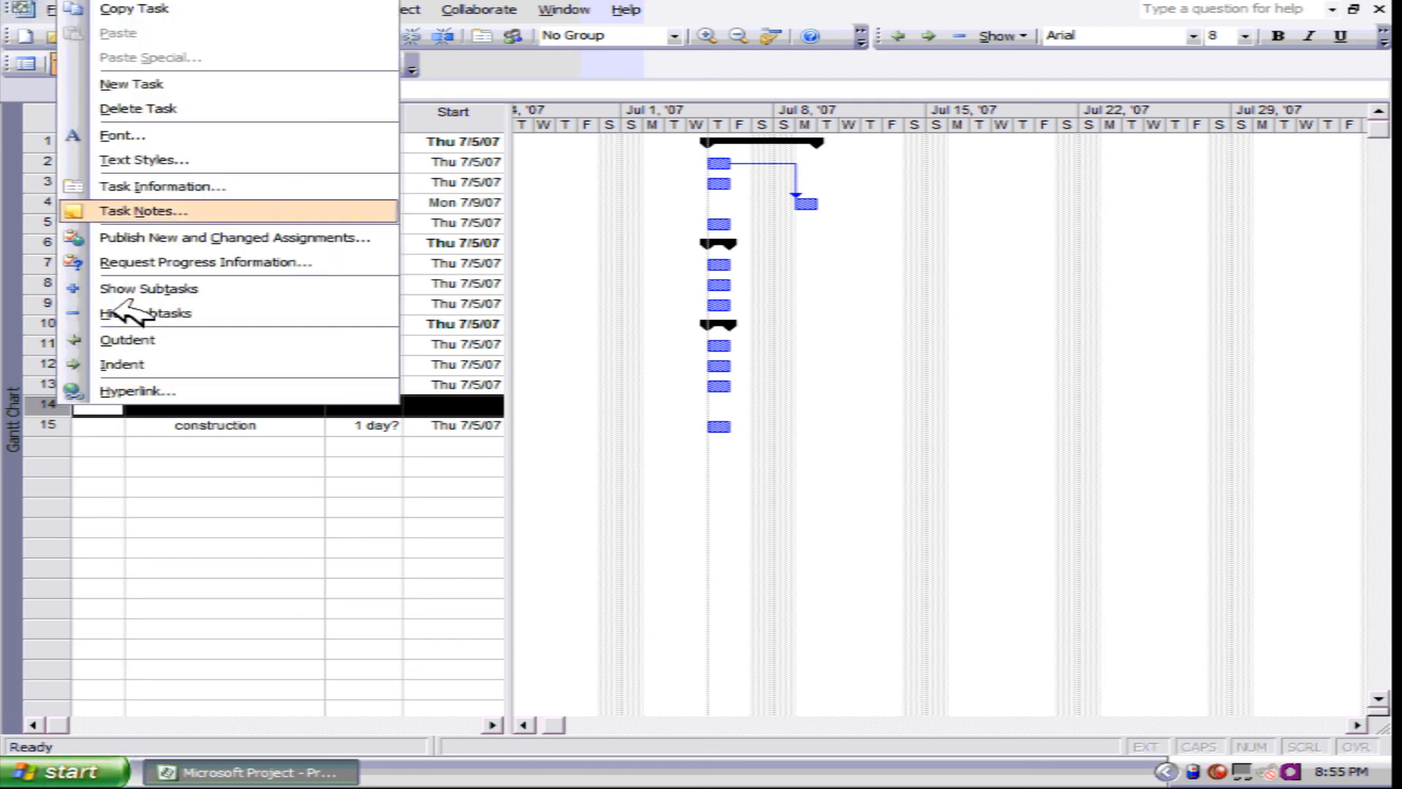
pyautogui.click(128, 111)
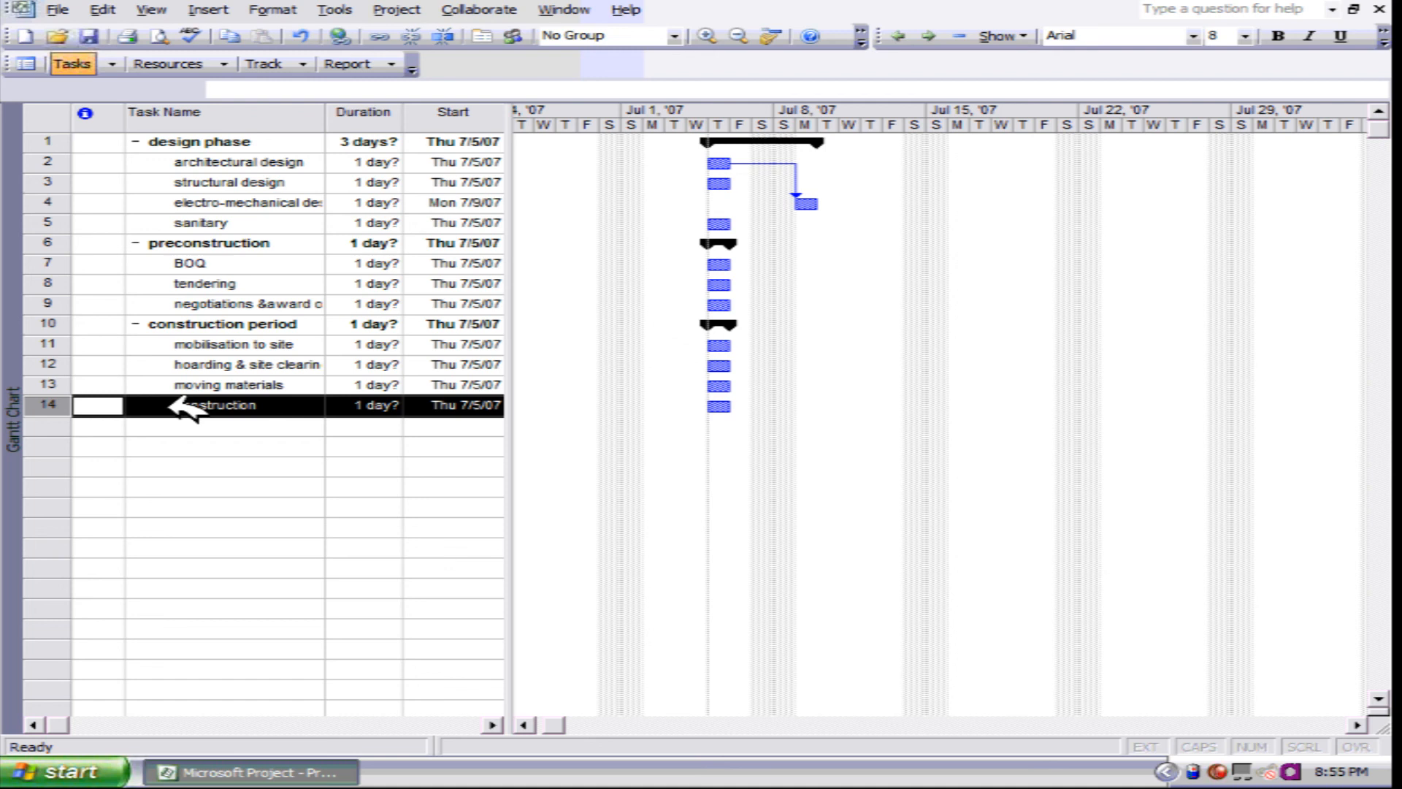
pyautogui.click(226, 162)
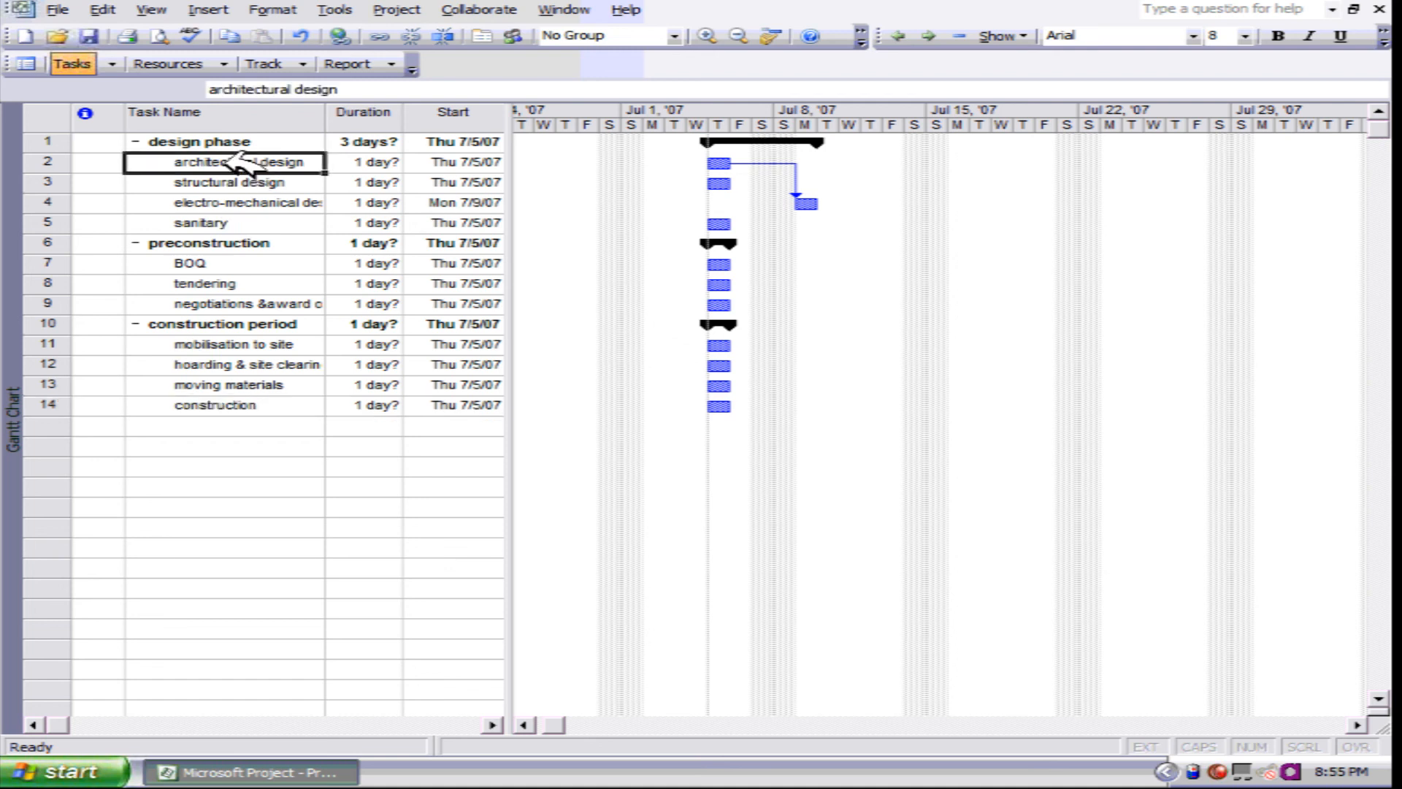